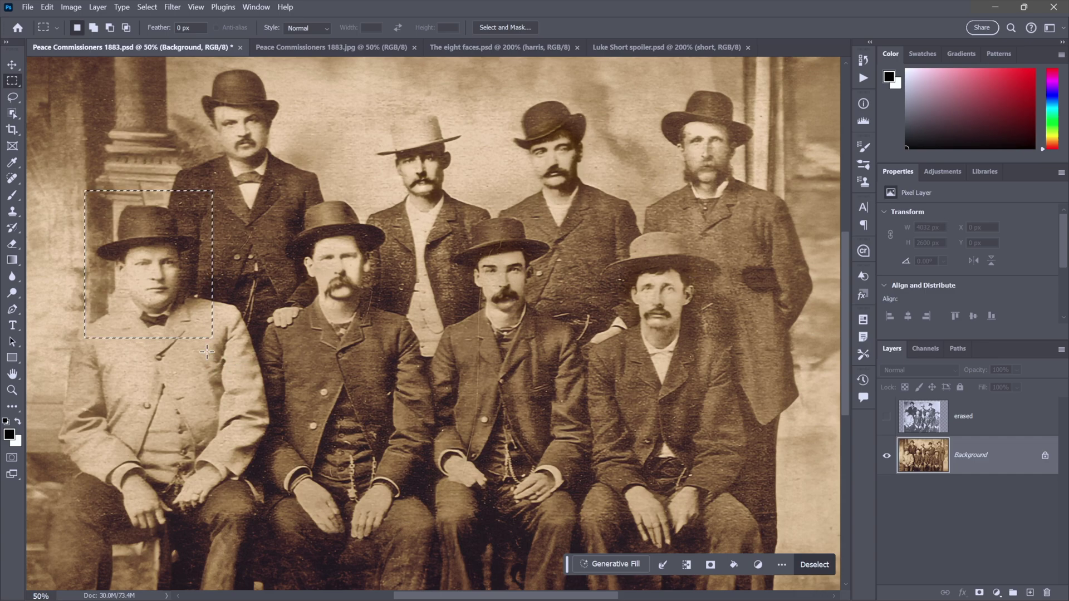
Clear the marquee selection and show the erased layer over the Background photo
drag(181, 299, 713, 183)
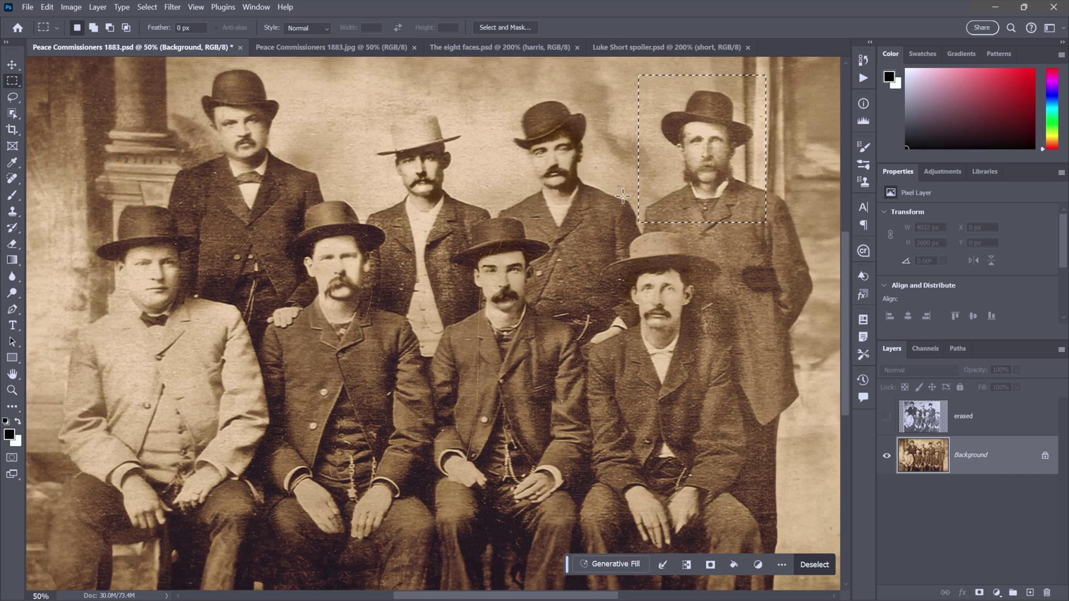
click(337, 360)
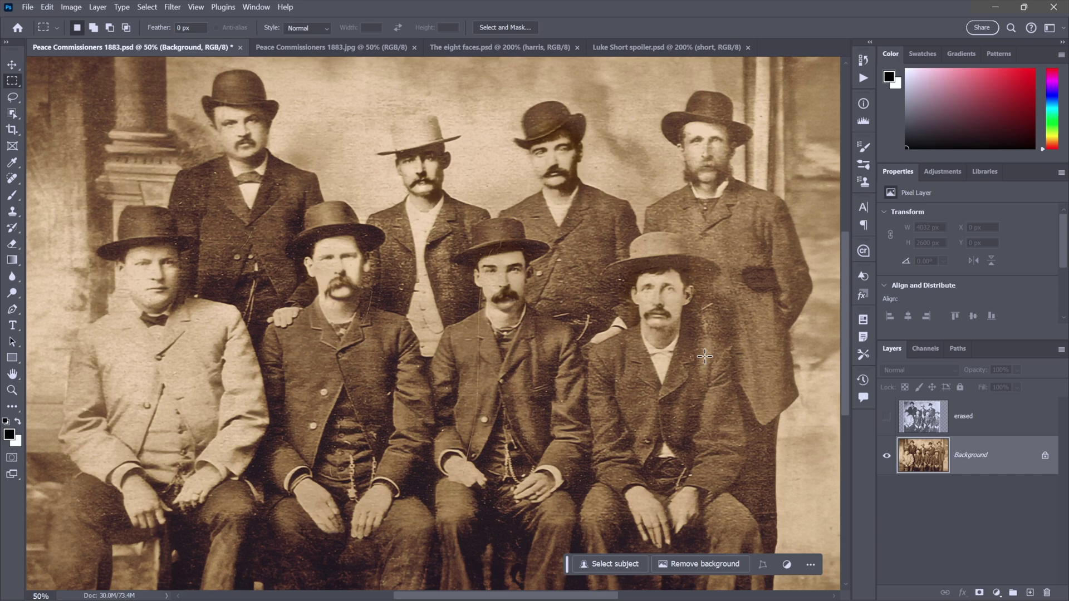
click(886, 417)
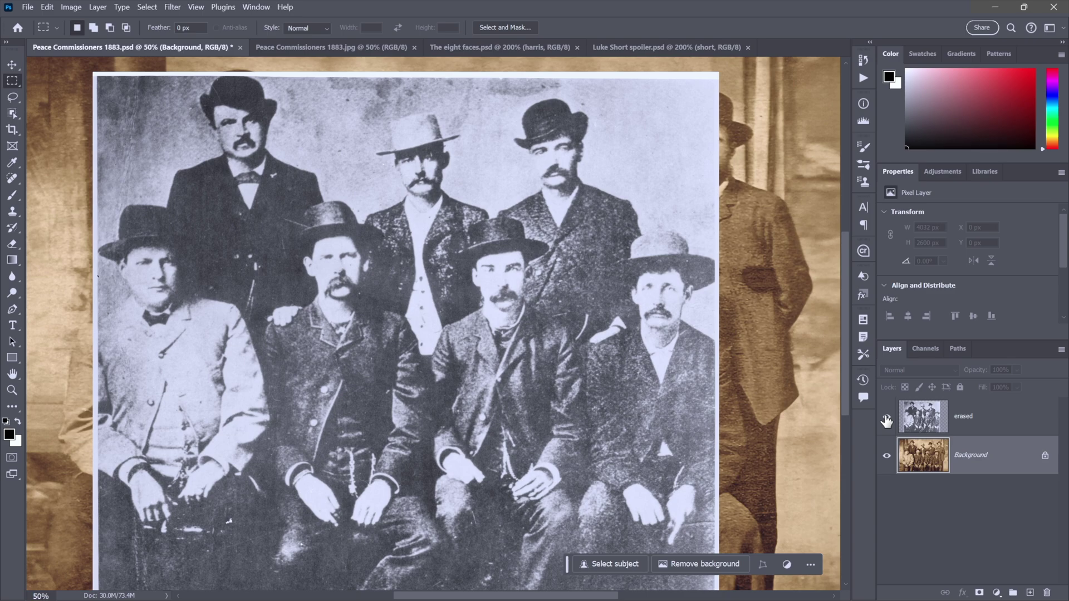
click(887, 418)
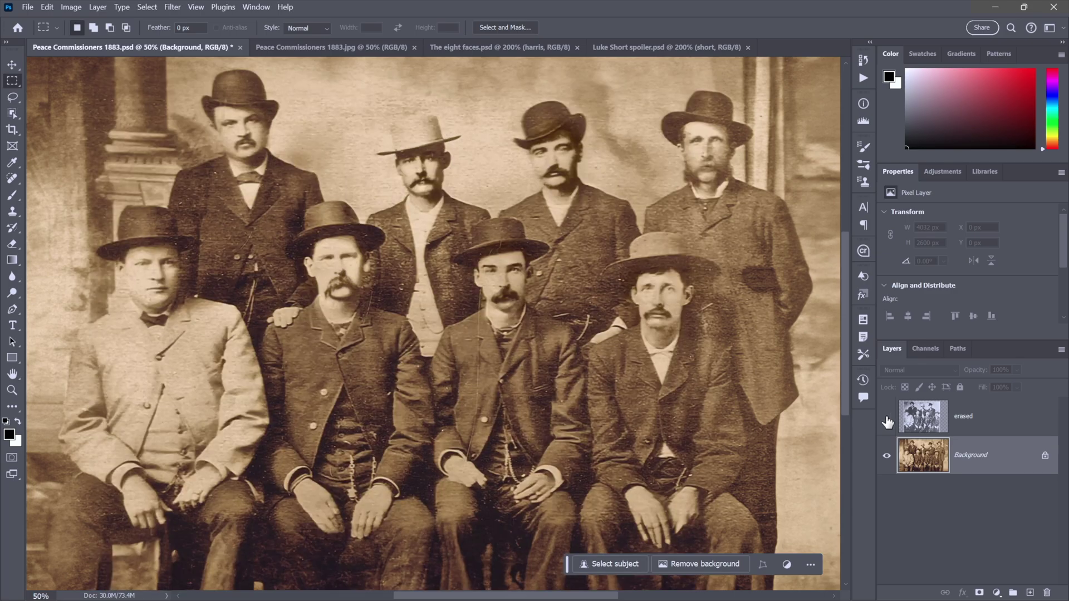
click(887, 418)
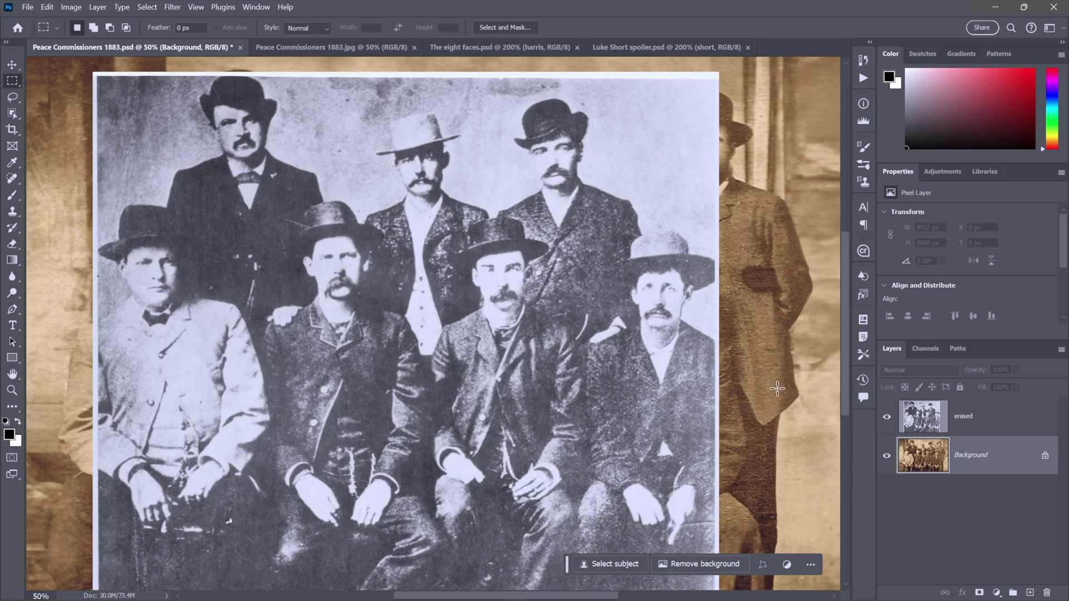
Examine the erased layer at 200% around the standing man's elbow and the seated man's hat, framing the elbow with a temporary marquee
ctrl+click(695, 304)
ctrl+click(695, 303)
ctrl+click(693, 303)
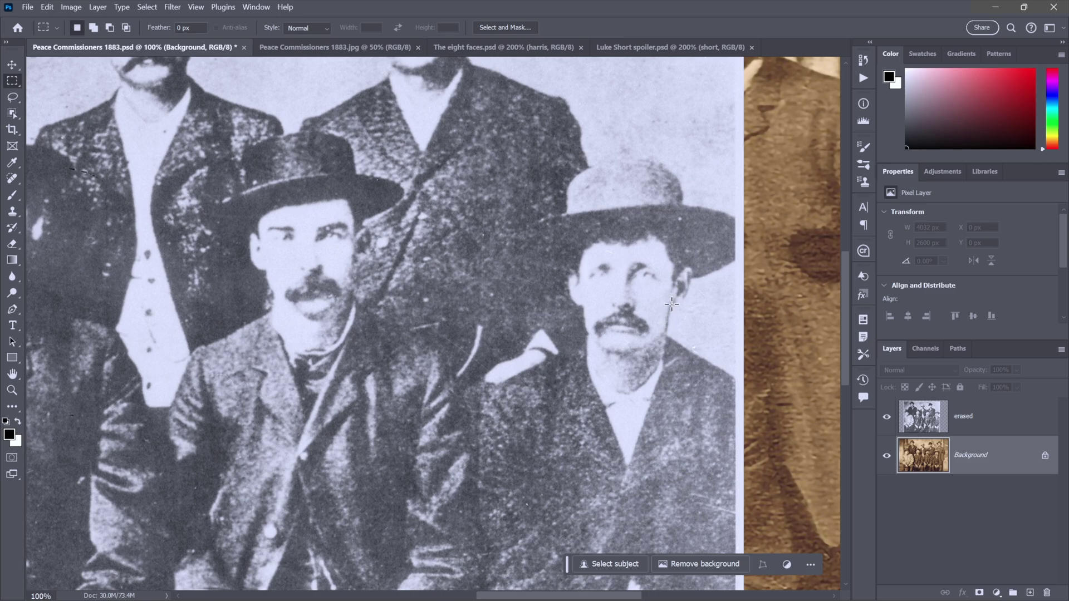
key(space)
drag(594, 166, 599, 337)
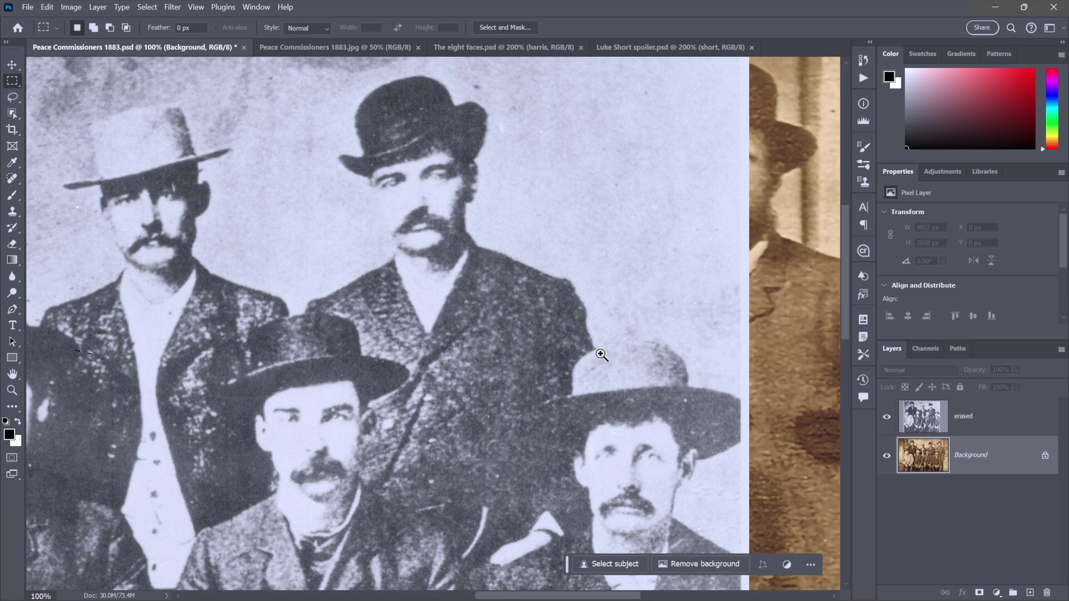
scroll(598, 354, up, 1)
drag(572, 328, 606, 358)
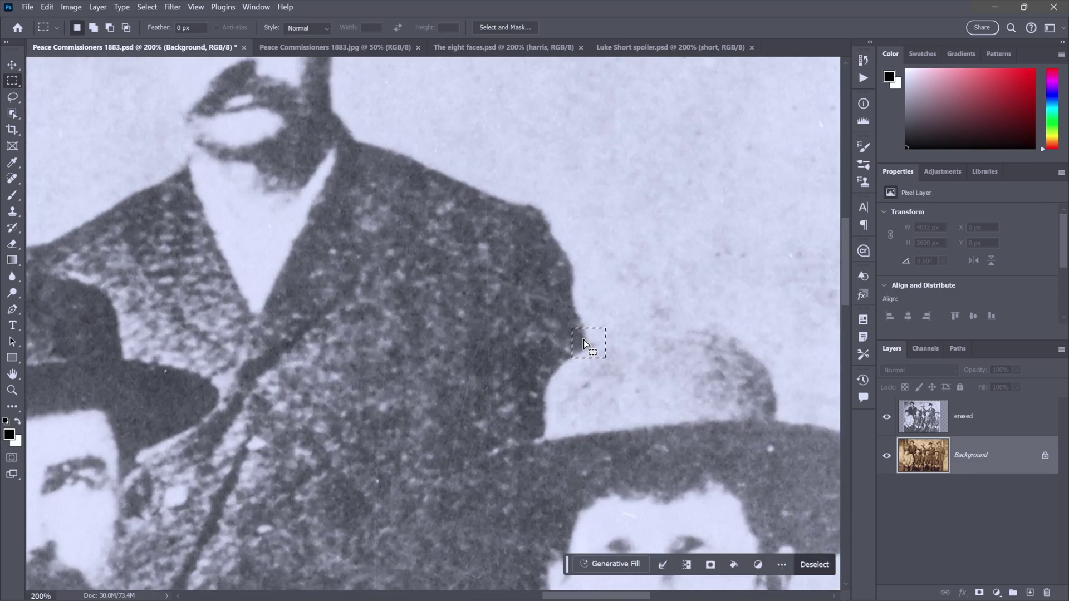
key(Delete)
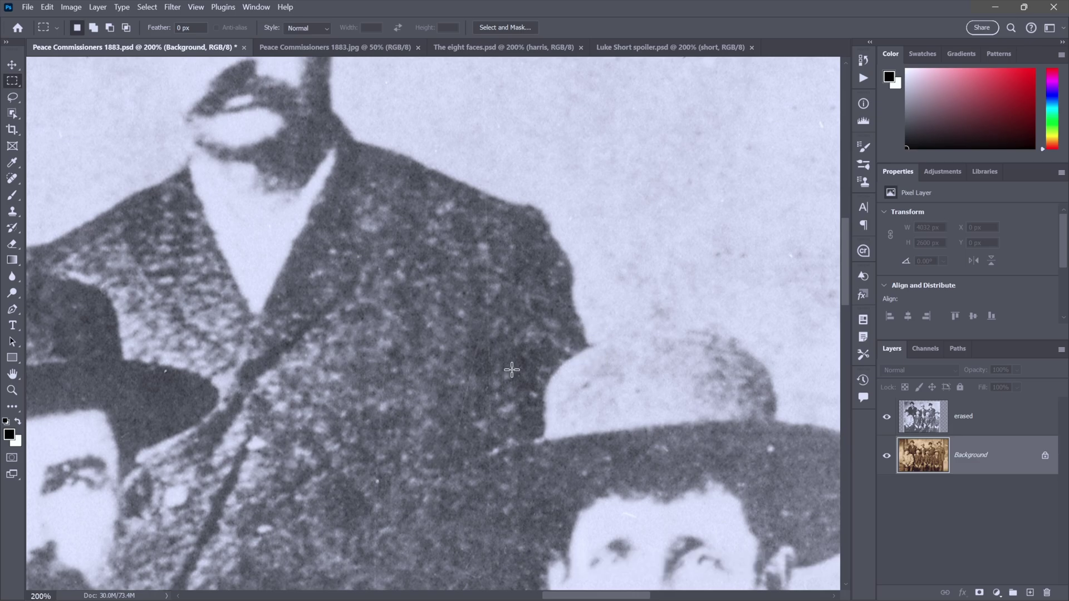
Open the Neural Filters for the group photo Peace Commissioners 1883.jpg
click(379, 48)
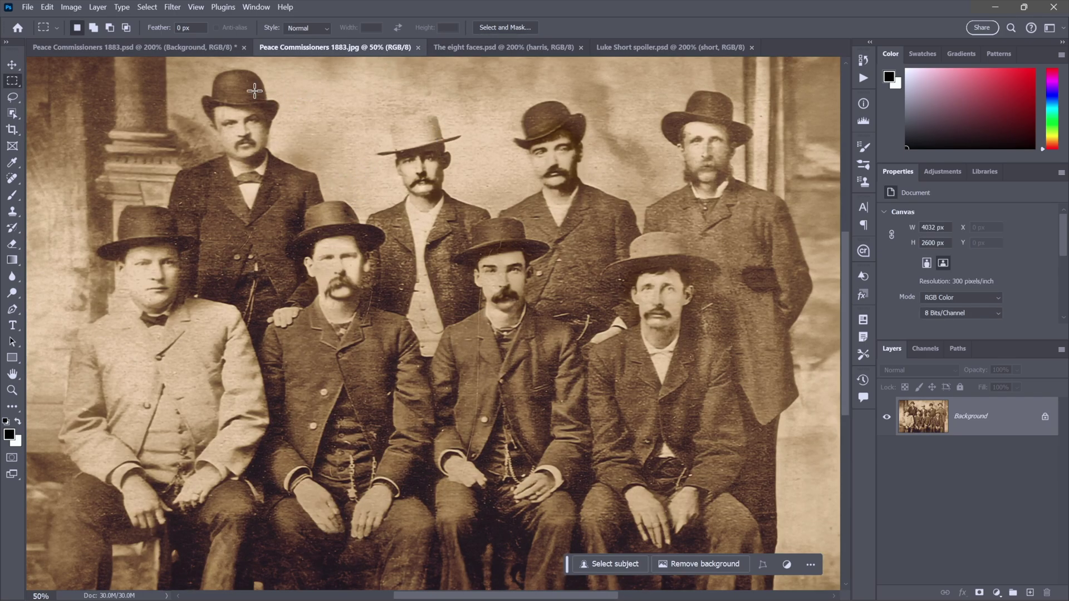
click(173, 7)
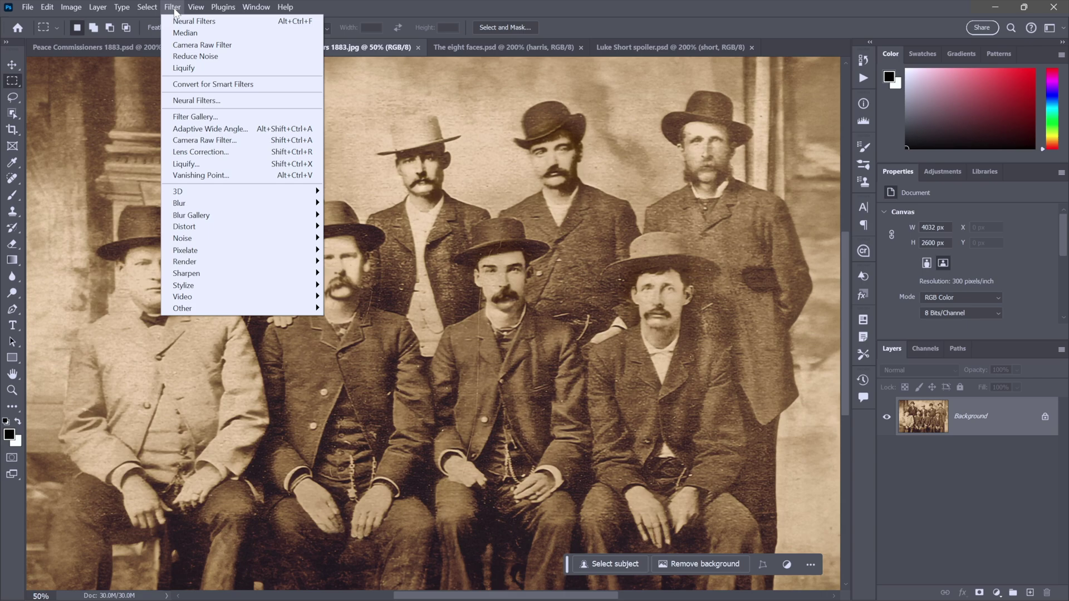
click(250, 106)
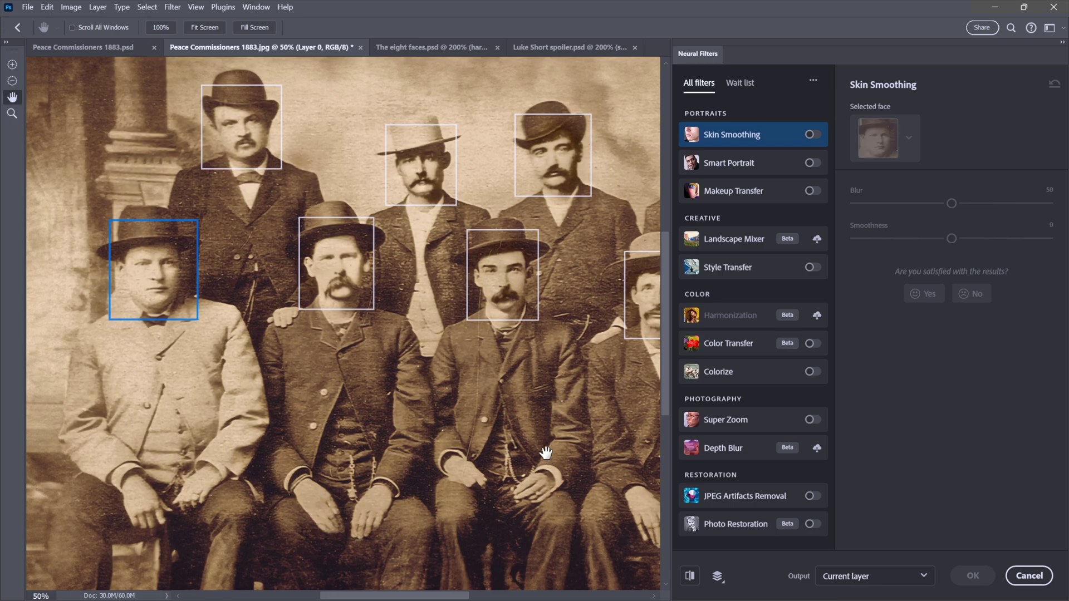
drag(544, 382, 470, 376)
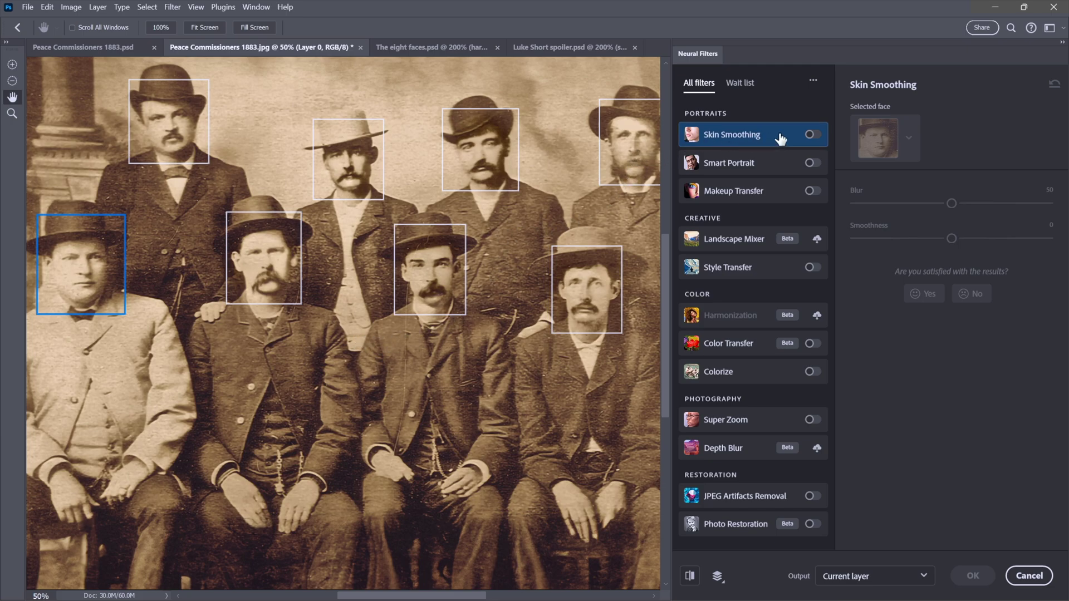
Turn on Skin Smoothing to review the faces it can select in the group photo, and turn it off again
click(811, 135)
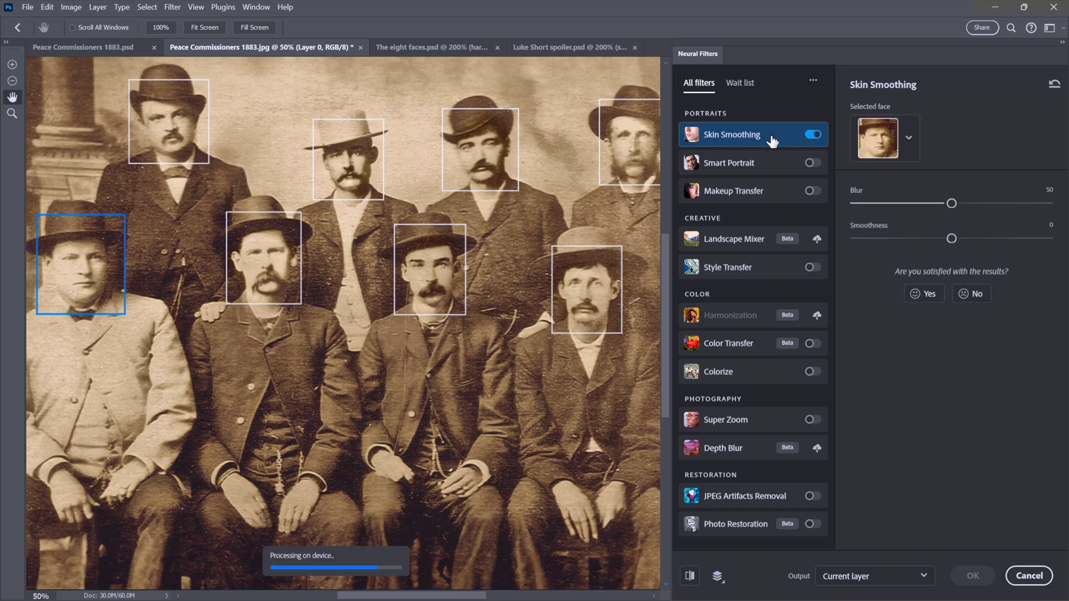
click(908, 139)
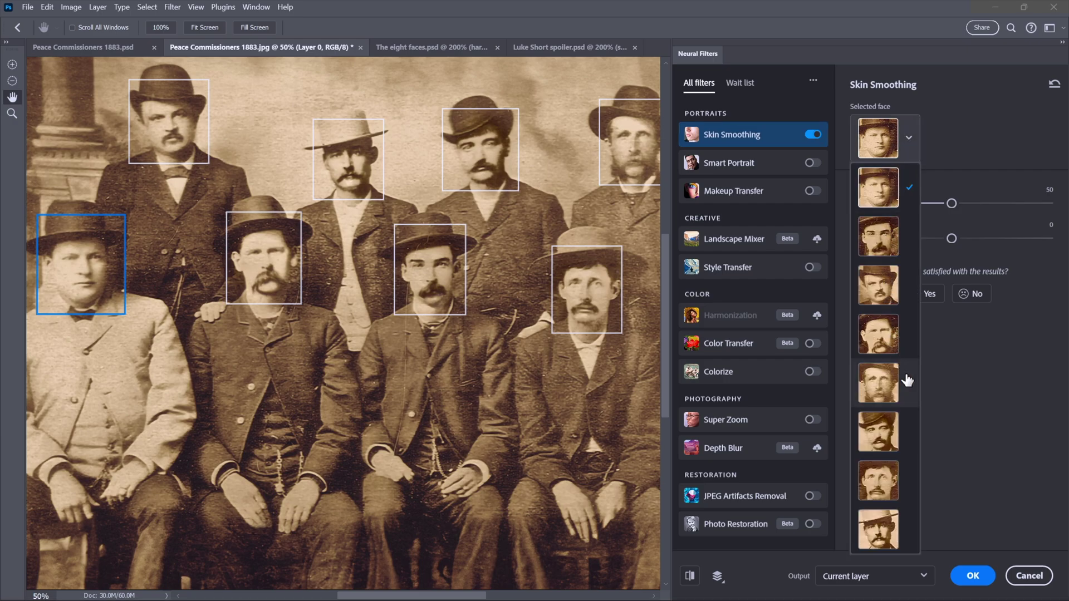
click(975, 359)
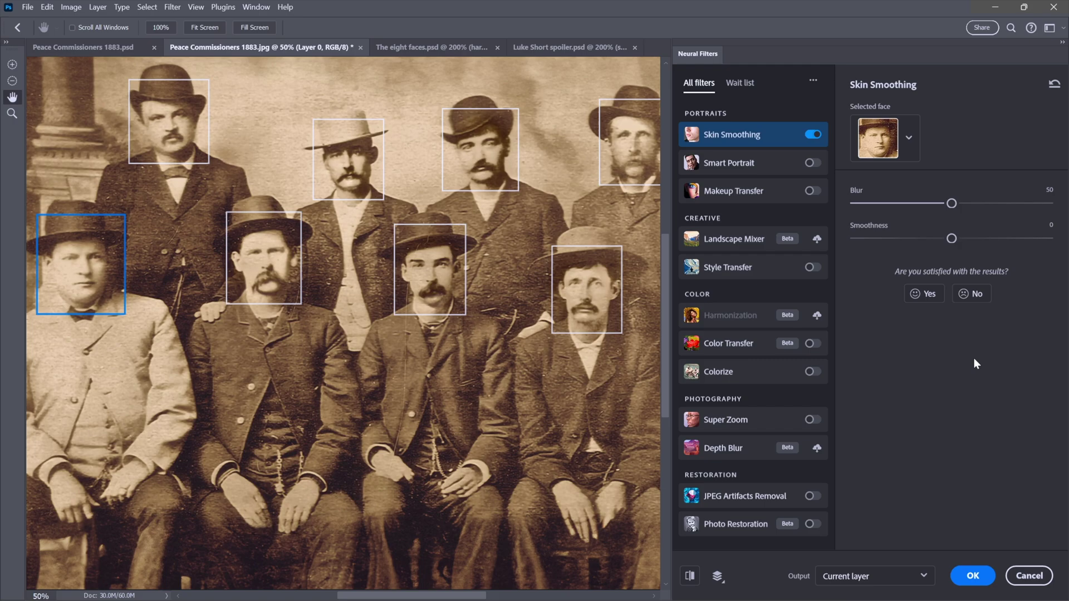
click(810, 135)
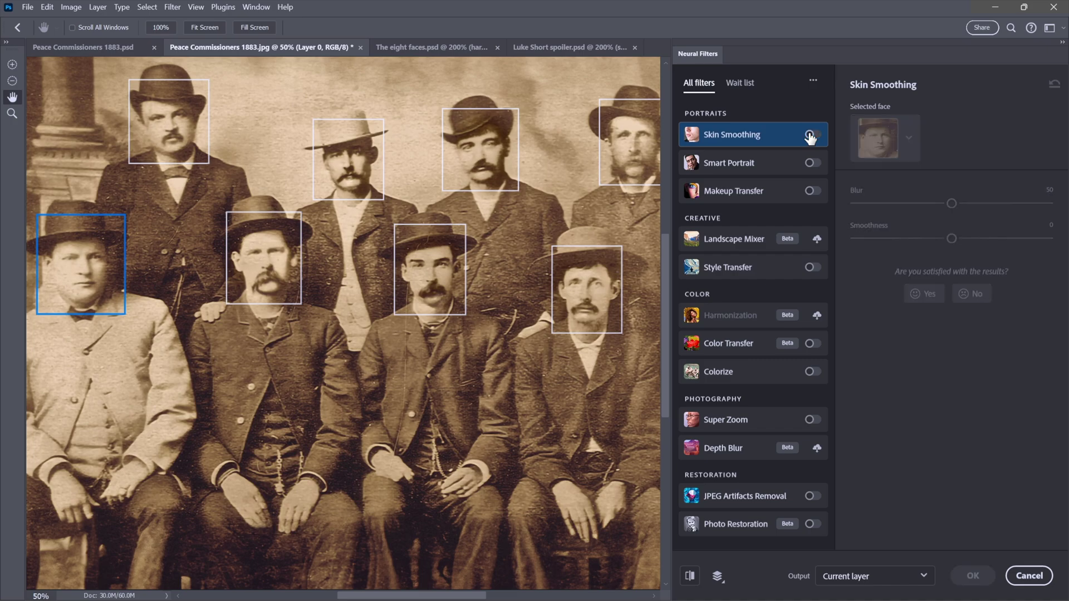
Turn on Photo Restoration for the whole group photo and try Enhance face at 60
click(811, 525)
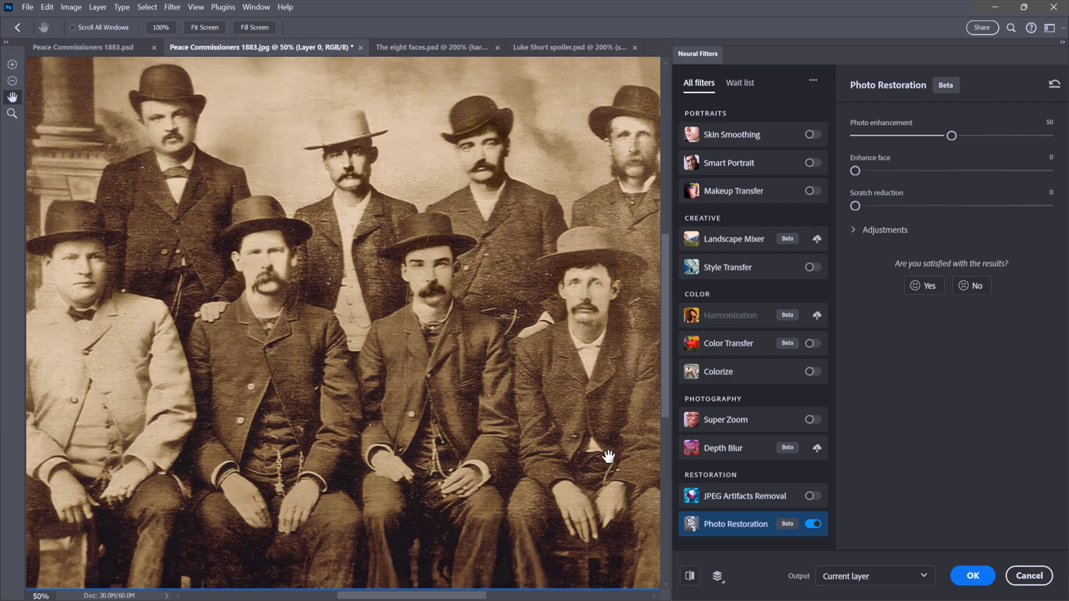
click(693, 579)
drag(855, 173, 972, 174)
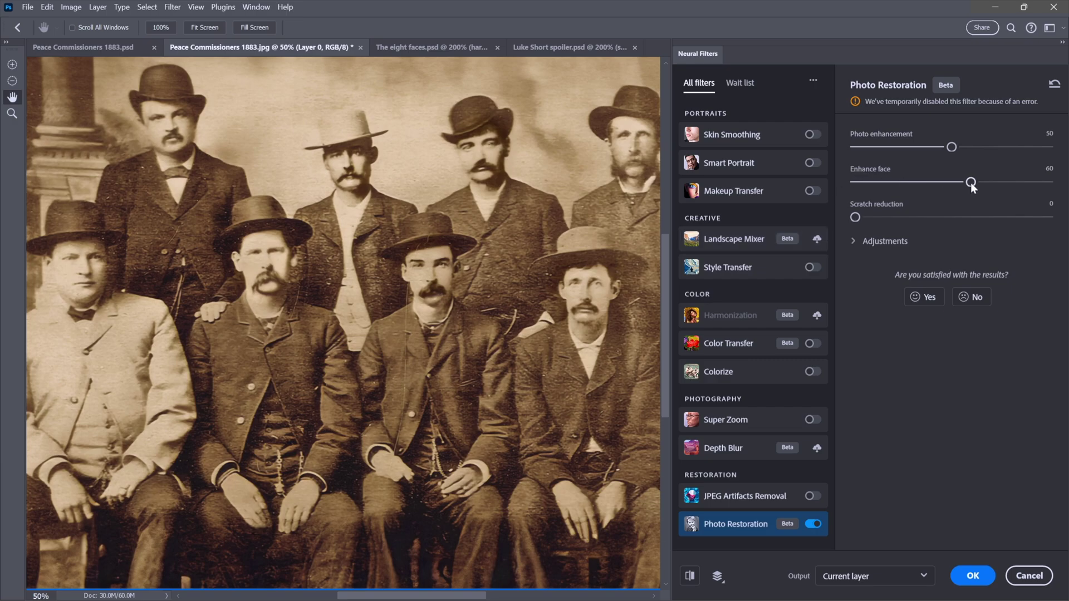
drag(971, 184, 945, 189)
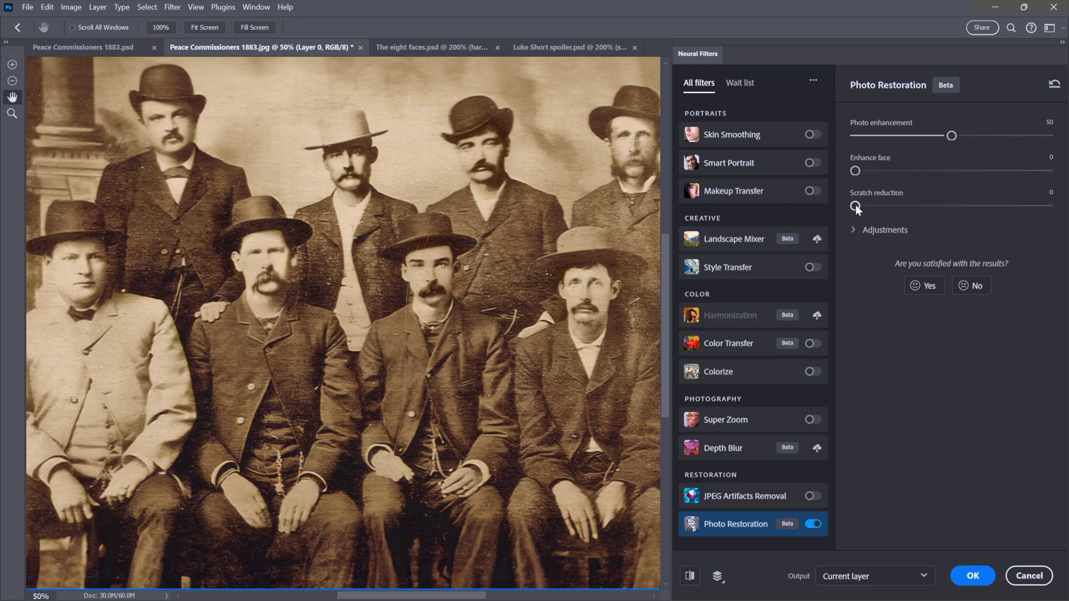
Try Scratch reduction at 100 on the group photo, compare it with the original and cancel the Neural Filters
drag(855, 206, 1048, 206)
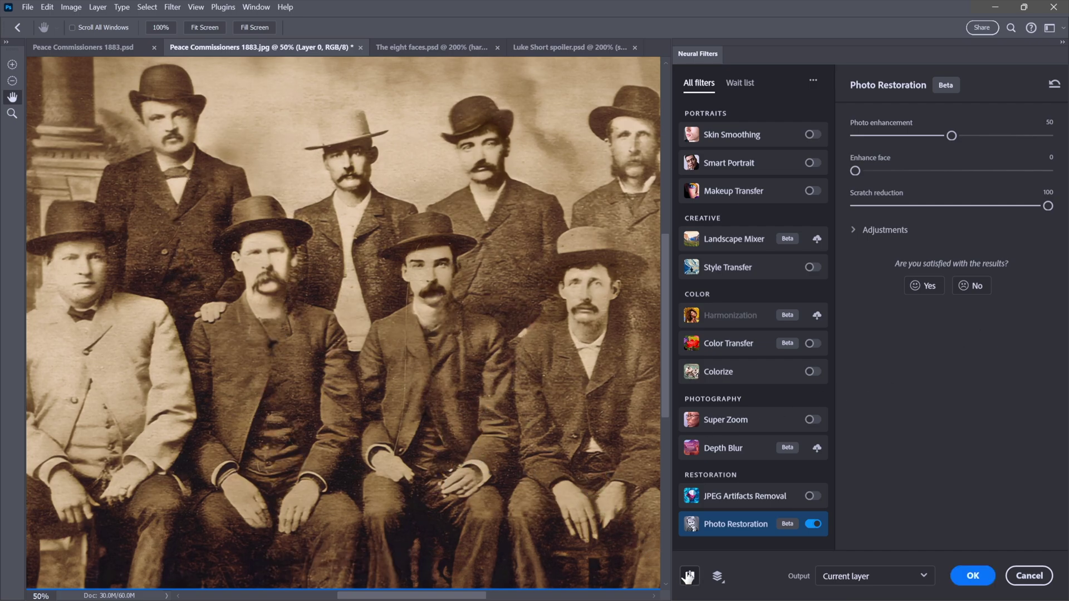
click(689, 576)
click(689, 577)
click(1028, 577)
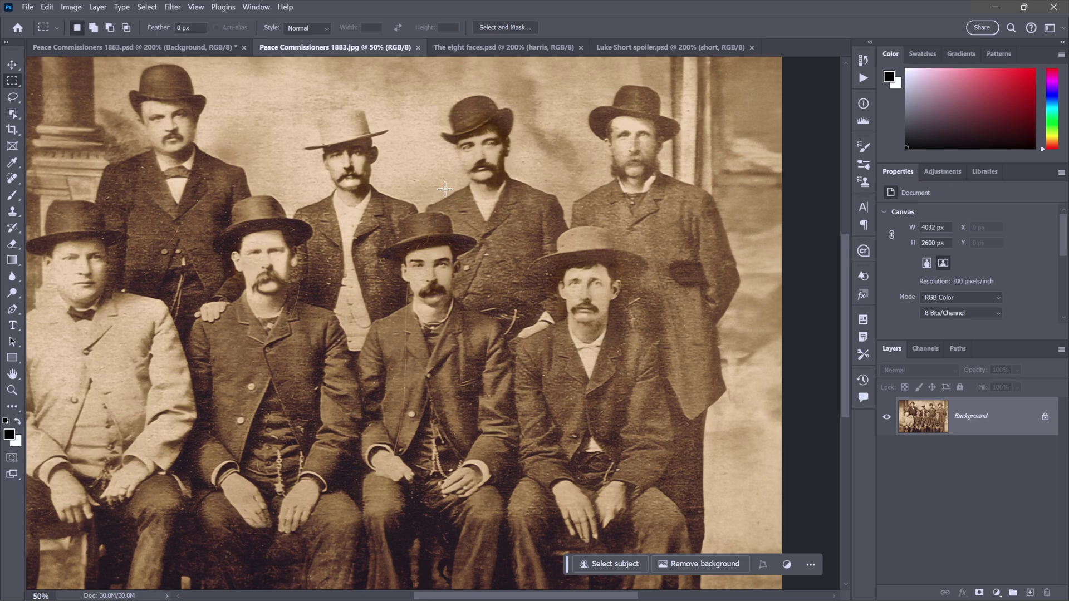
In The eight faces.psd, apply Photo Restoration to the harris layer with Photo enhancement 50 and Enhance face 60, and clear the selection
click(489, 50)
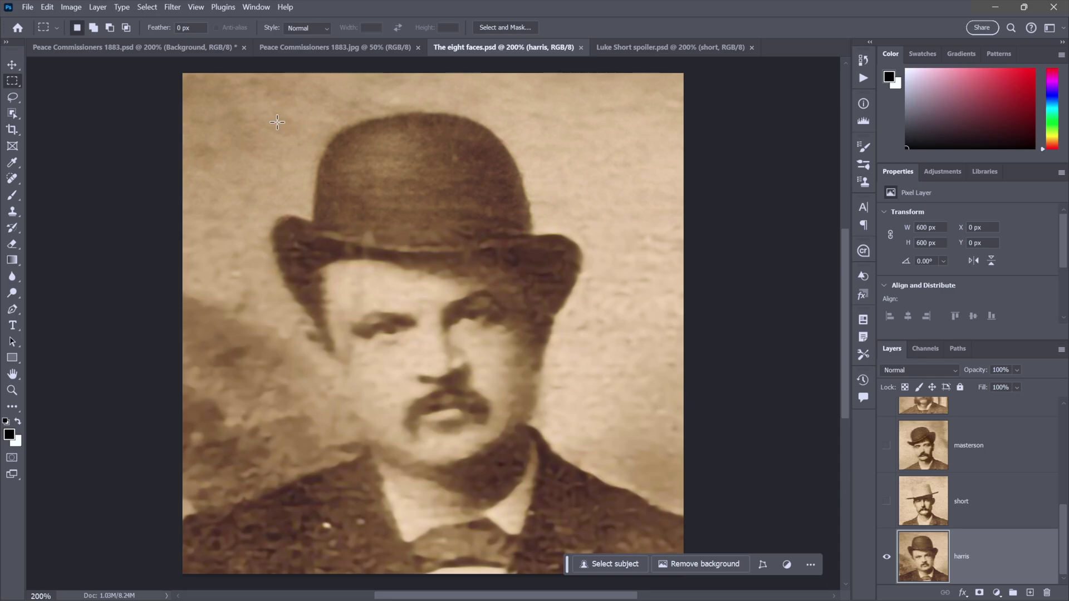
click(173, 8)
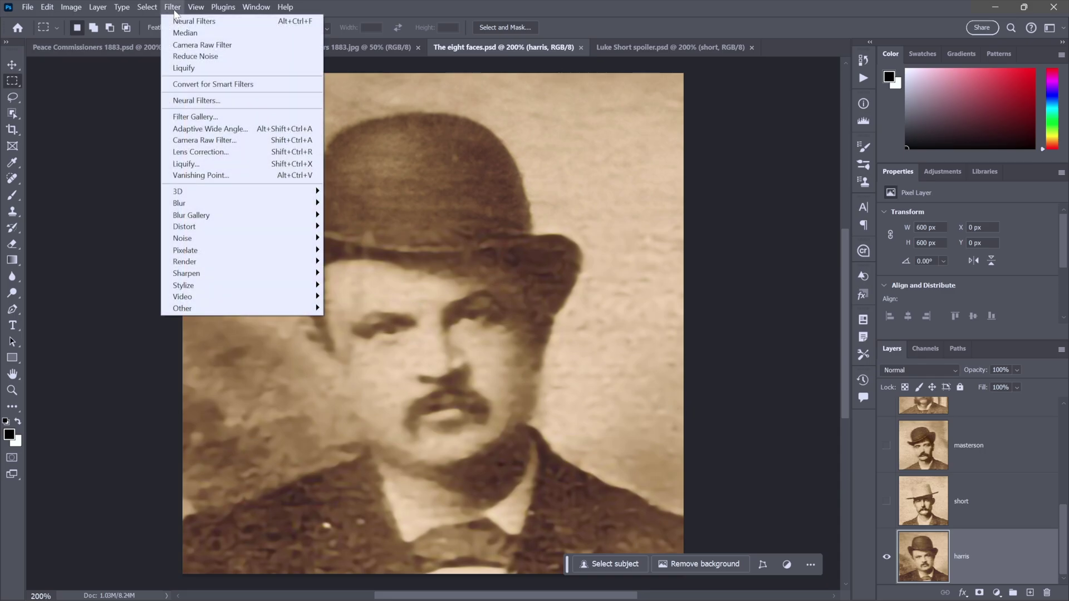
click(230, 100)
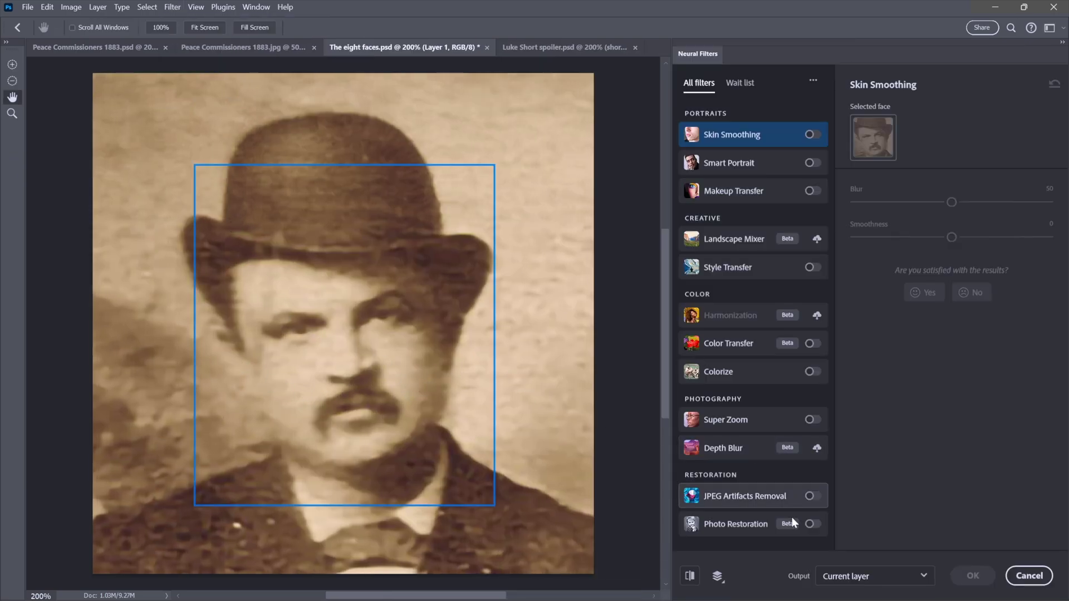
click(813, 525)
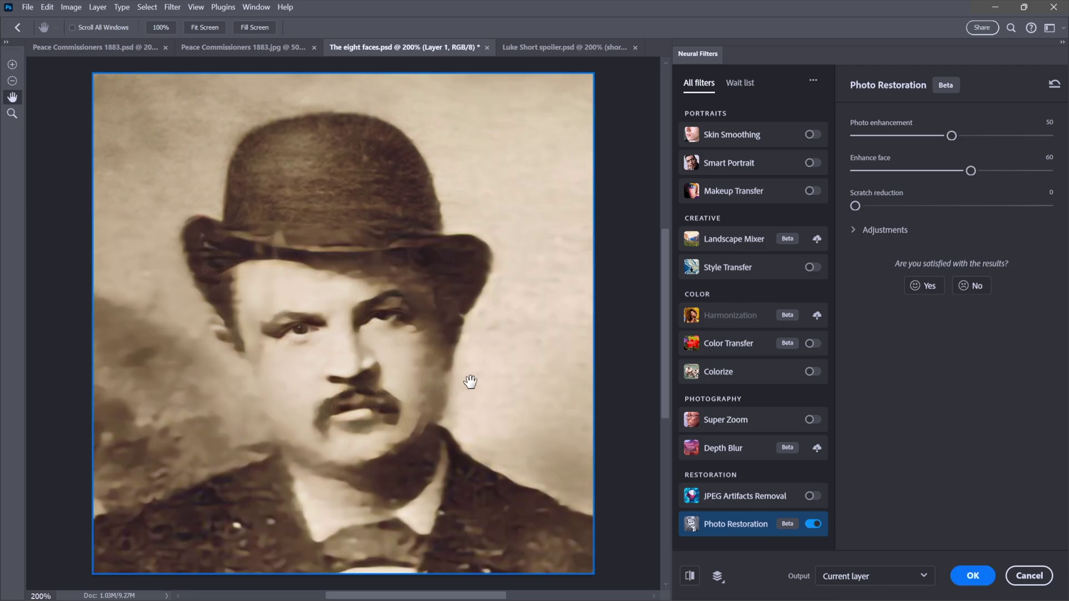
click(690, 577)
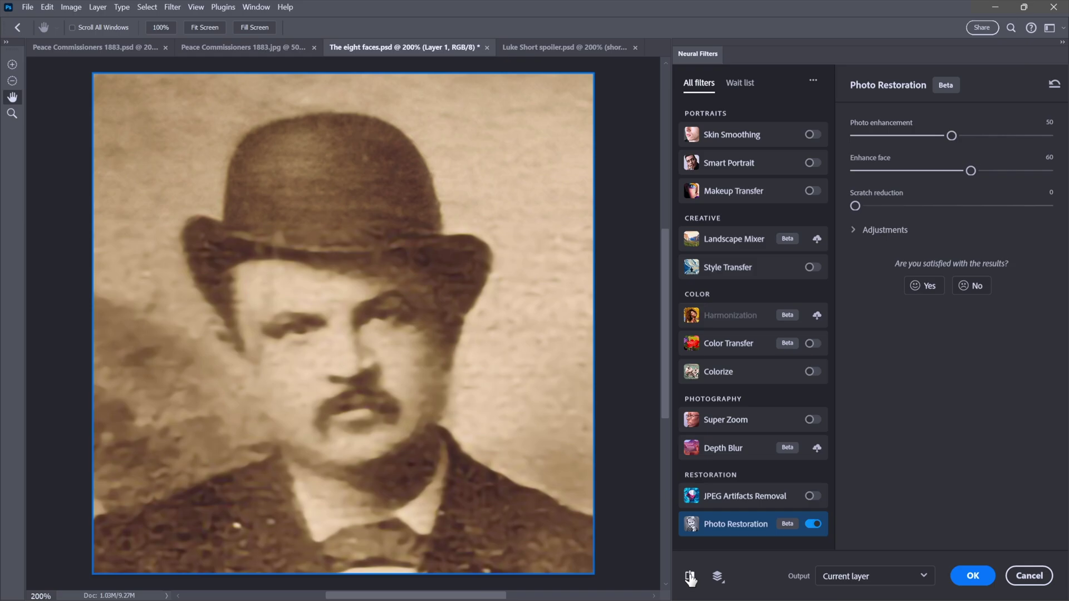
click(690, 577)
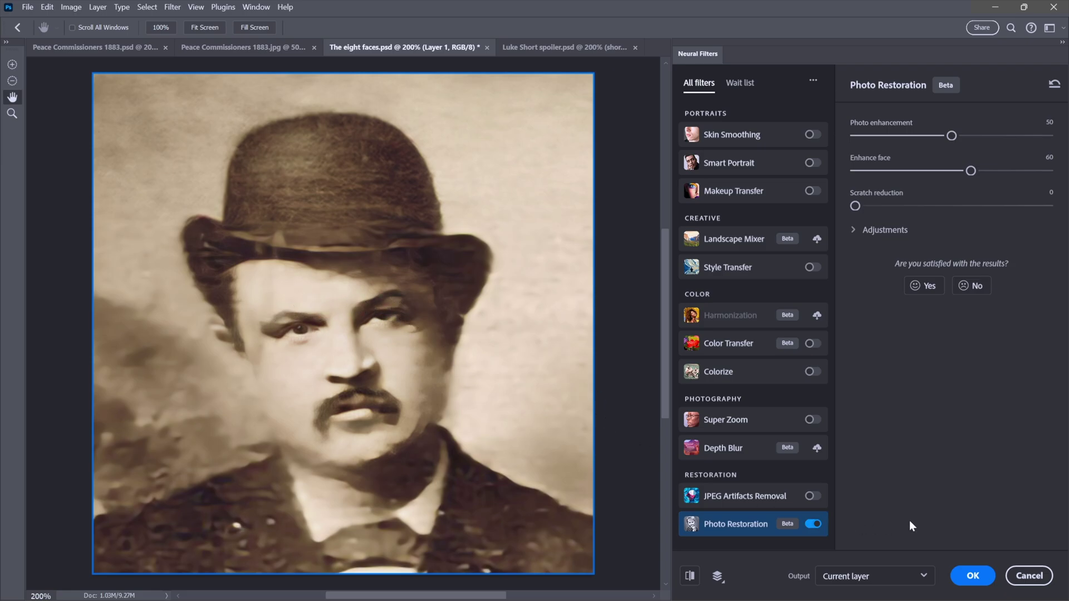
click(971, 577)
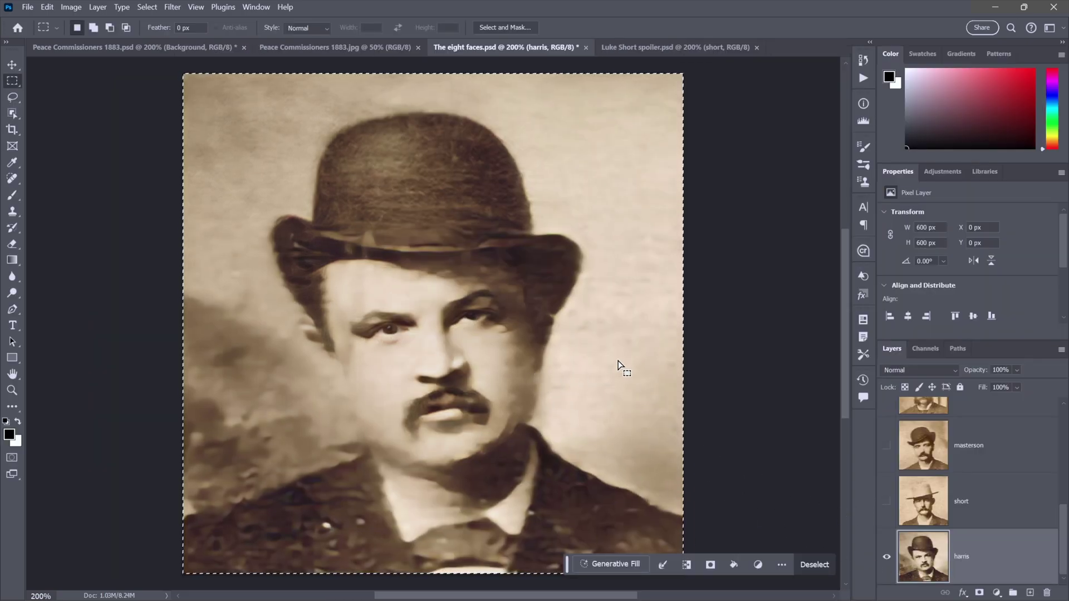
key(ctrl+d)
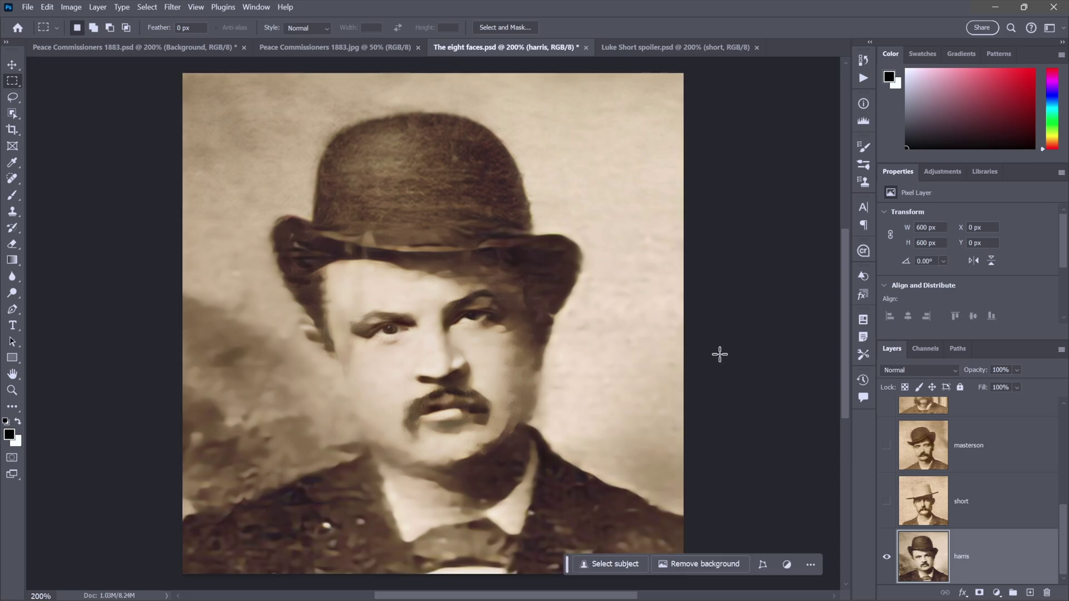
Show the short layer and make it the active layer
click(887, 501)
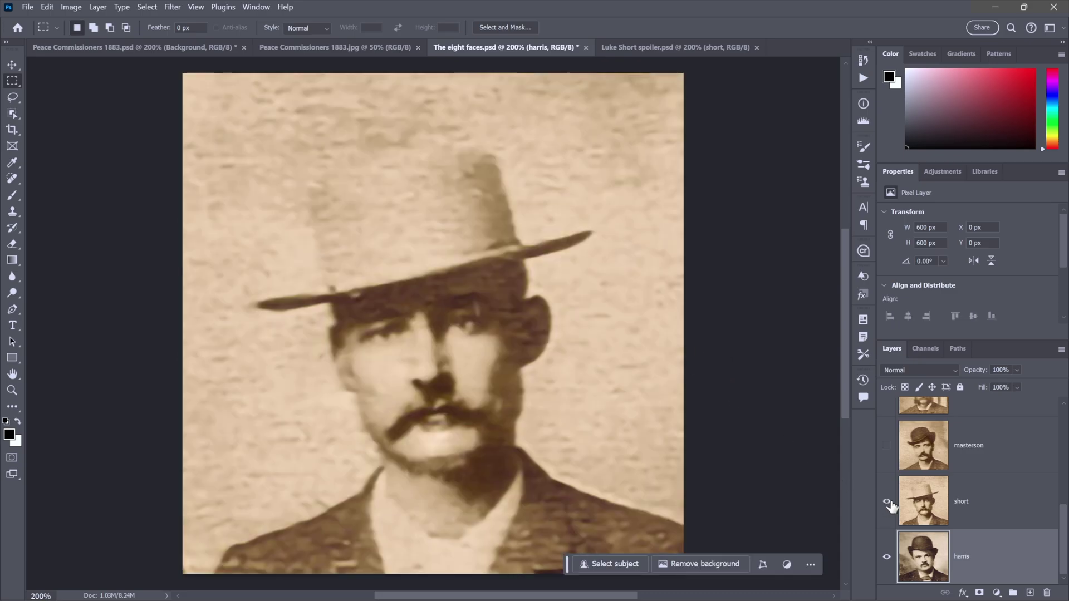
click(922, 503)
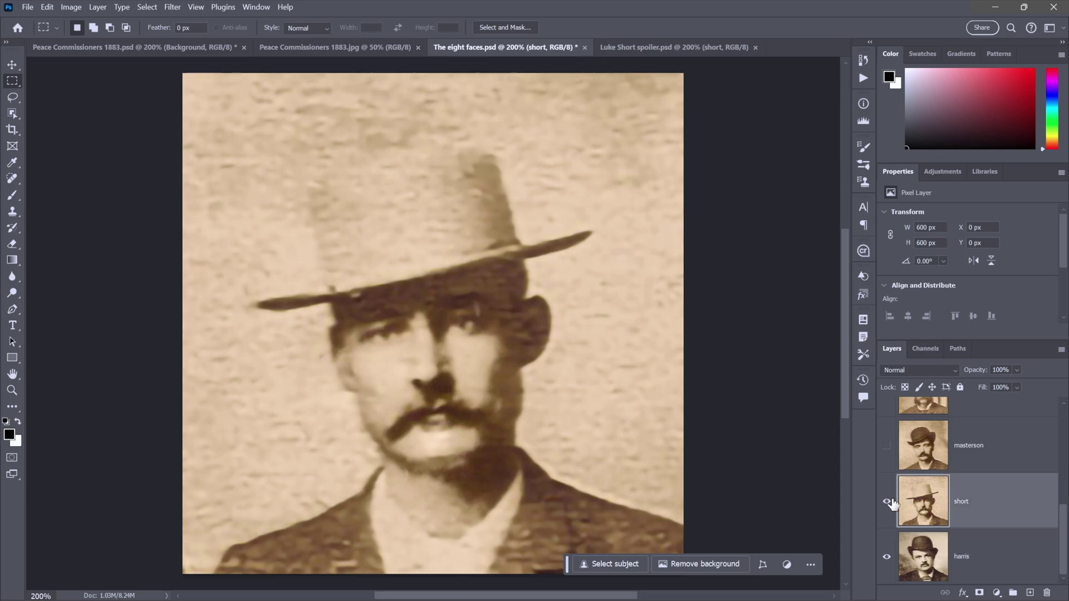
click(172, 7)
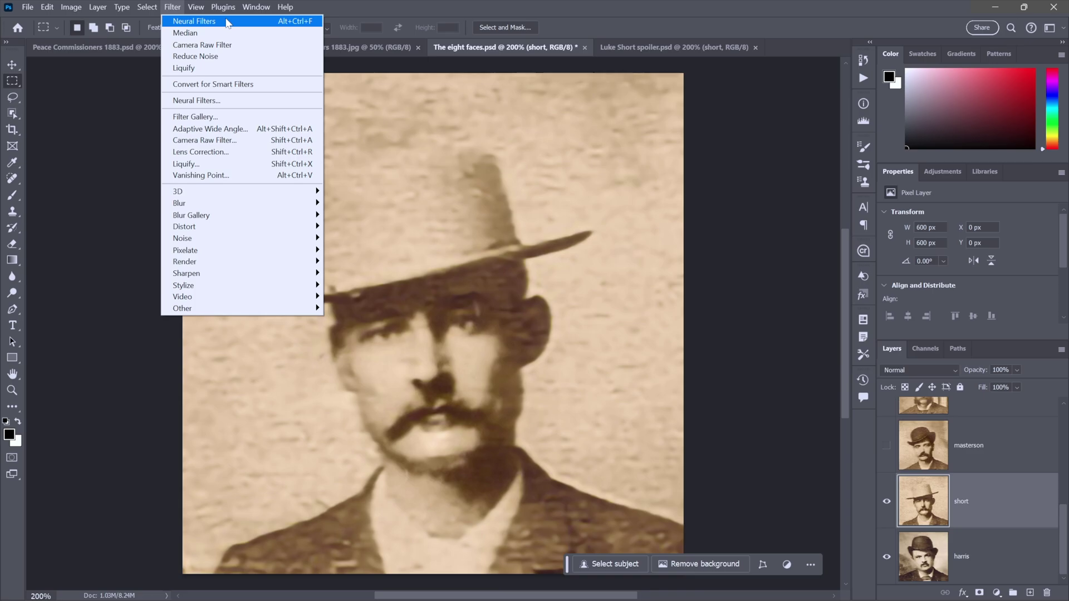
key(Escape)
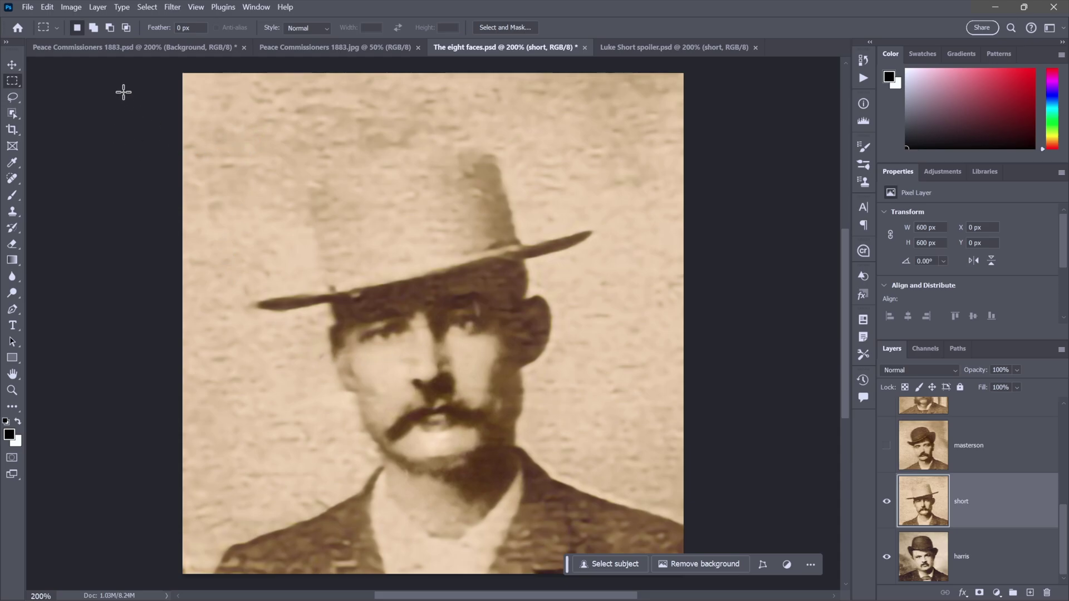
click(47, 6)
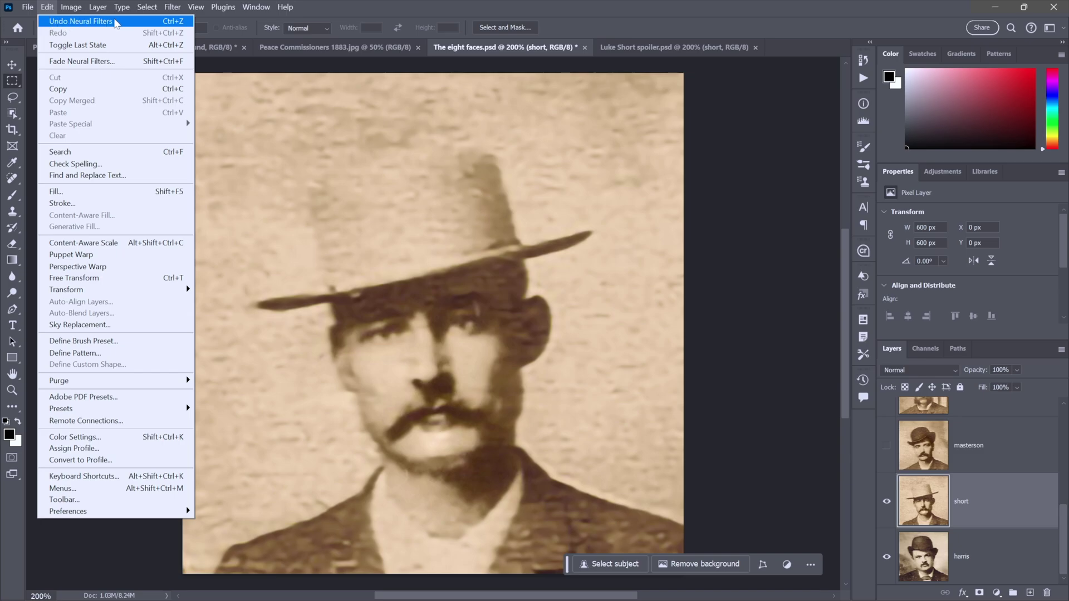
Try Photo Restoration on the short layer with Photo enhancement at 50 and Enhance face at 0, compare it with the original and cancel
click(115, 22)
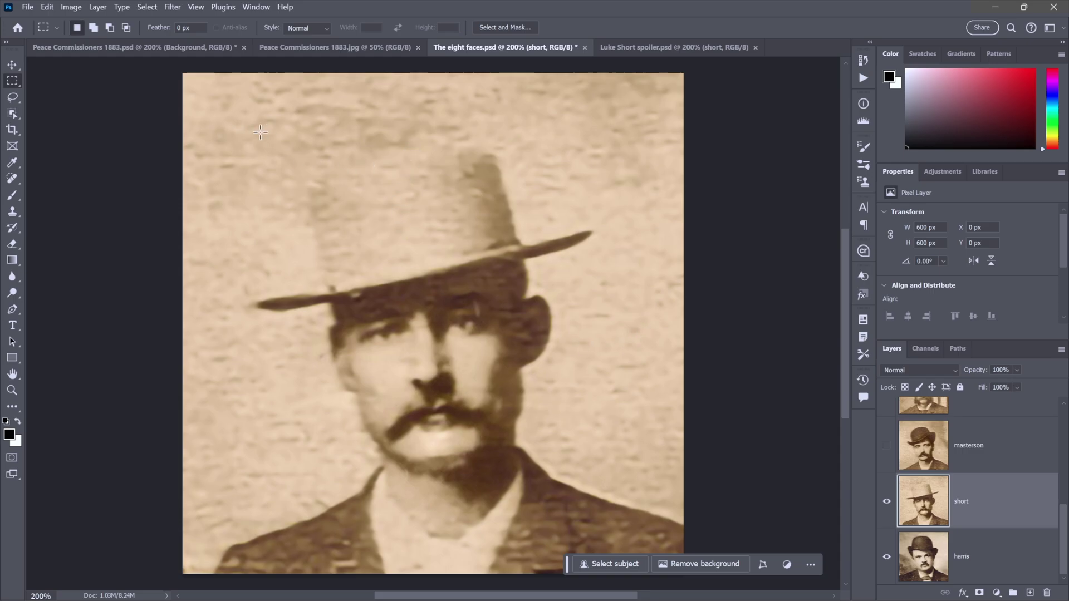
click(175, 9)
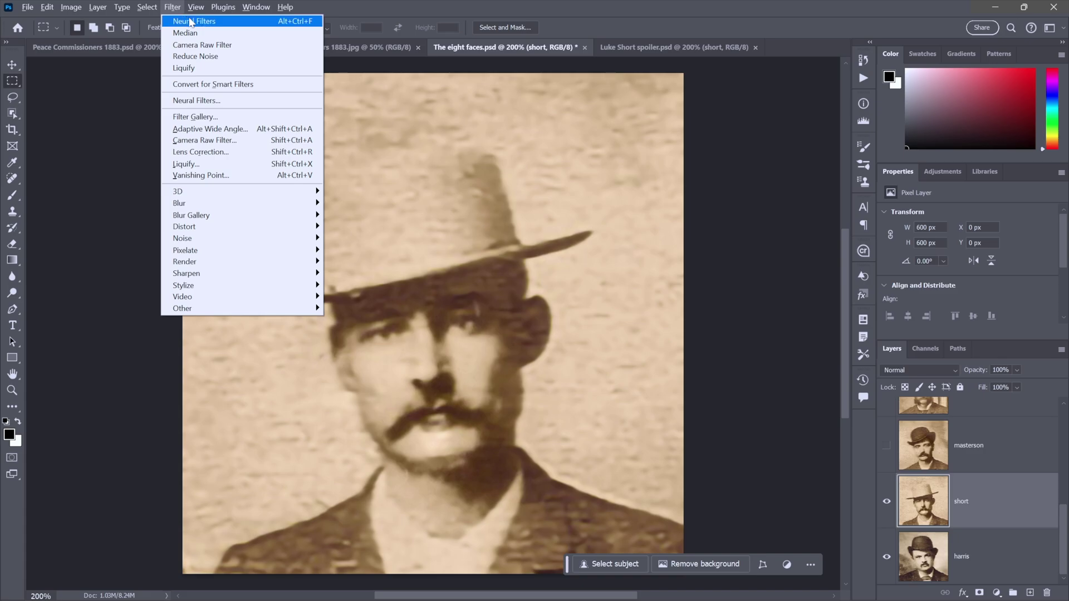
click(224, 23)
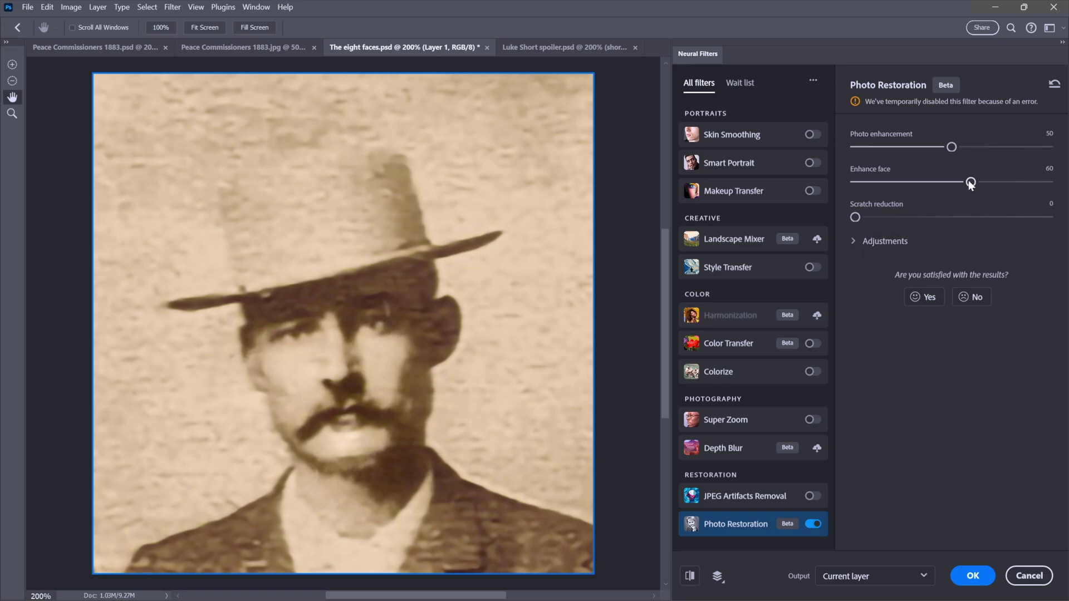
drag(970, 184, 968, 185)
drag(860, 180, 842, 177)
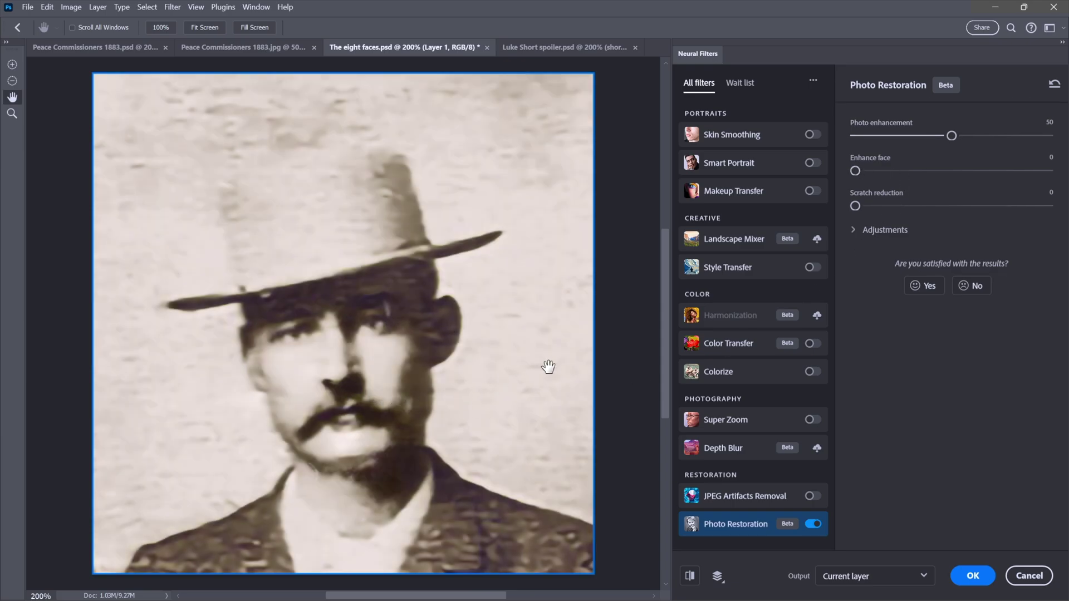
click(689, 576)
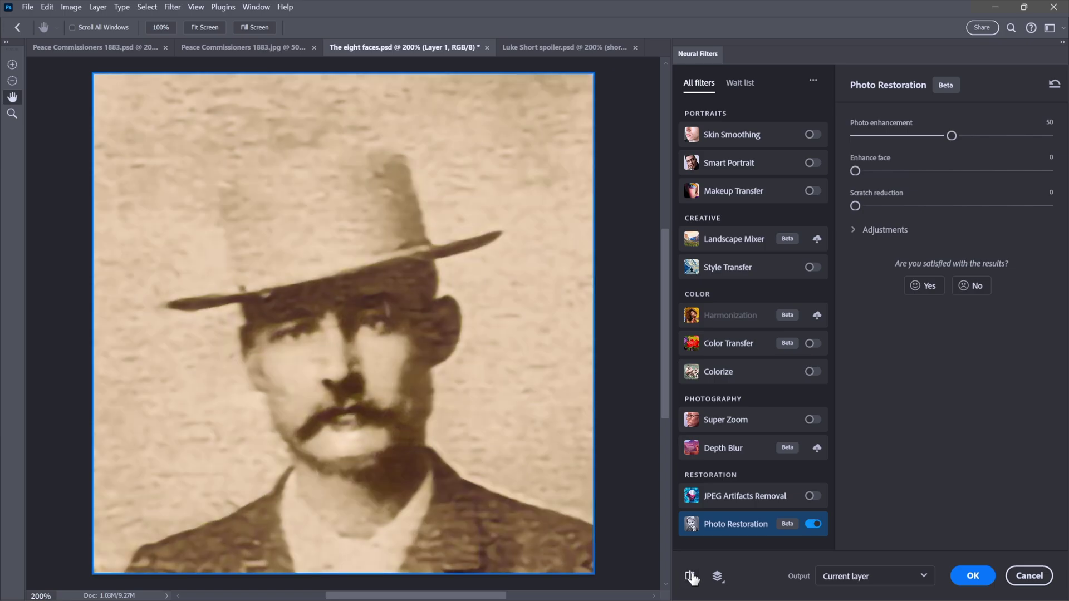
click(690, 576)
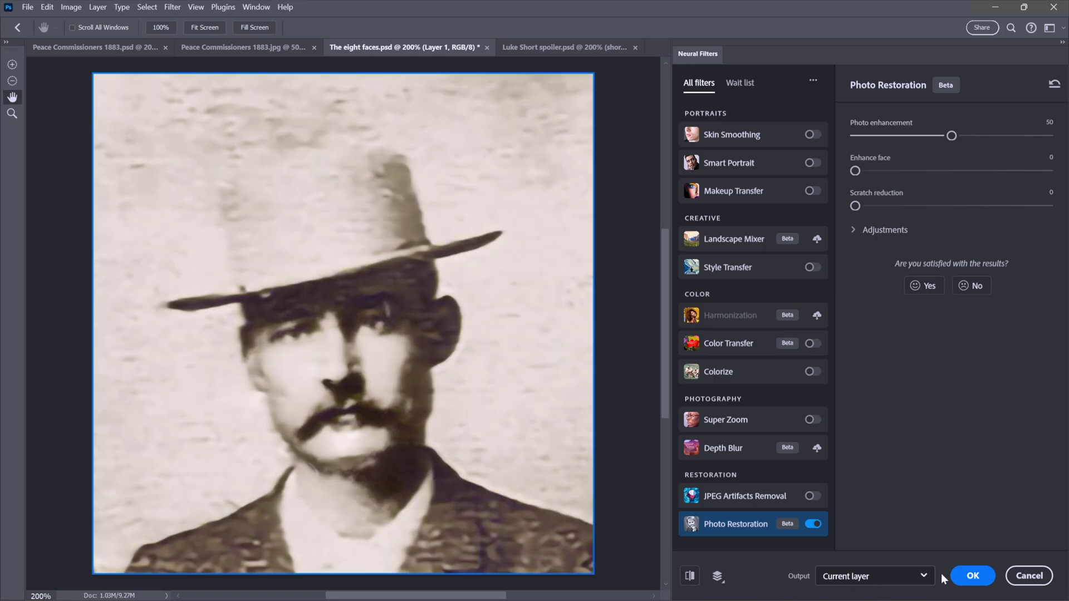
click(1026, 576)
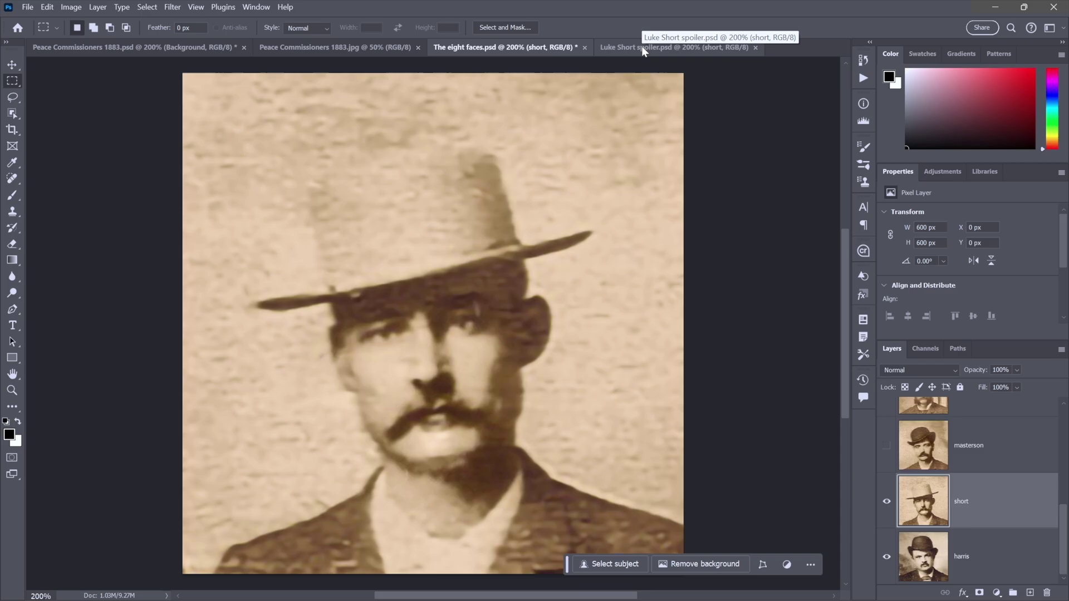
Switch to Luke Short spoiler.psd and show the restored masterson, petillon and bassett layers one after another
click(642, 48)
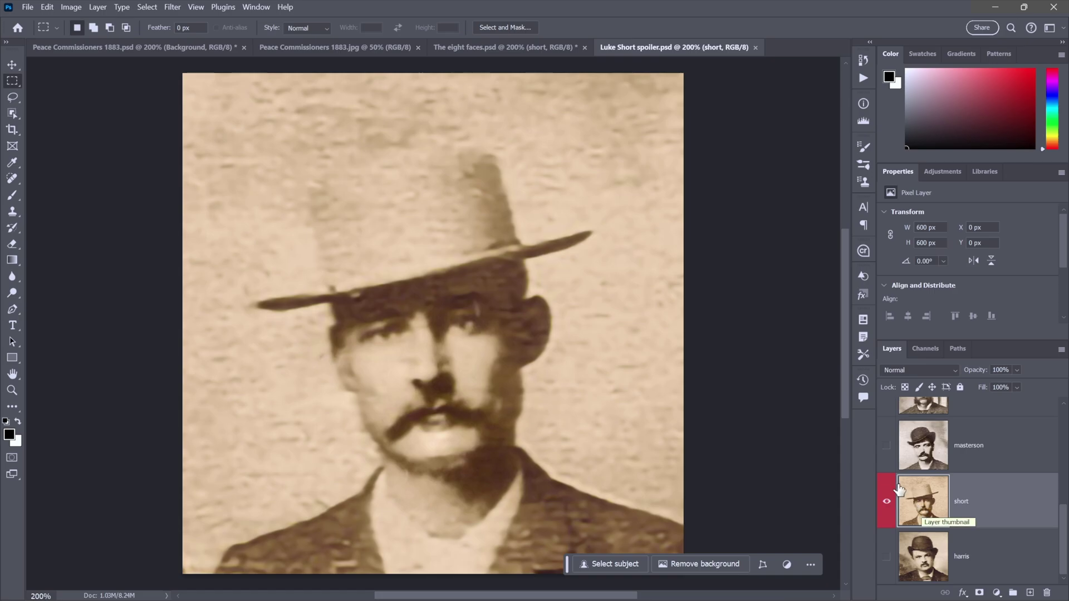
click(887, 449)
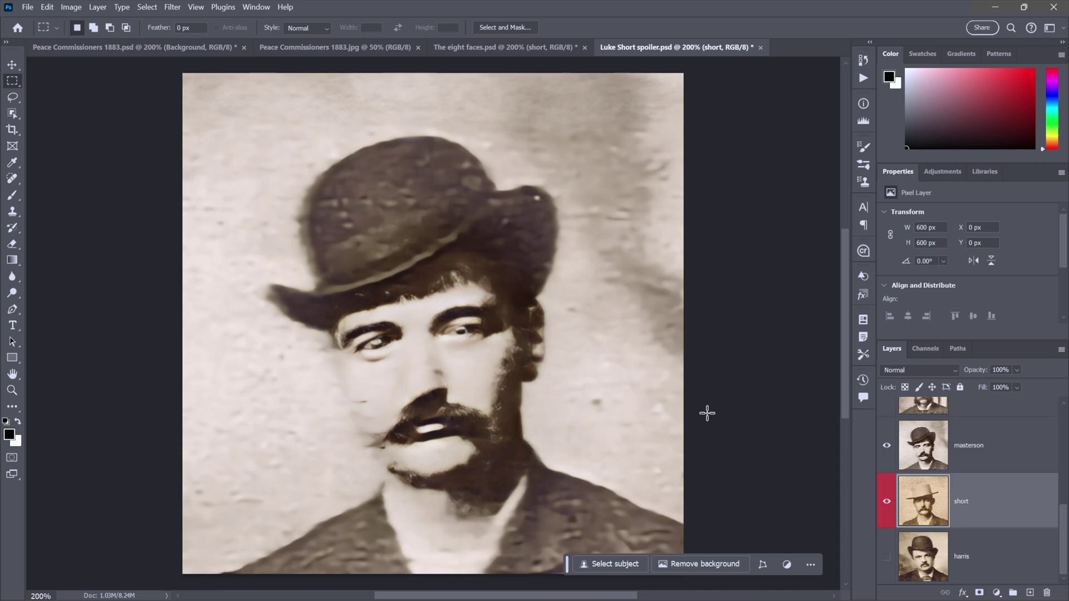
scroll(918, 460, up, 1)
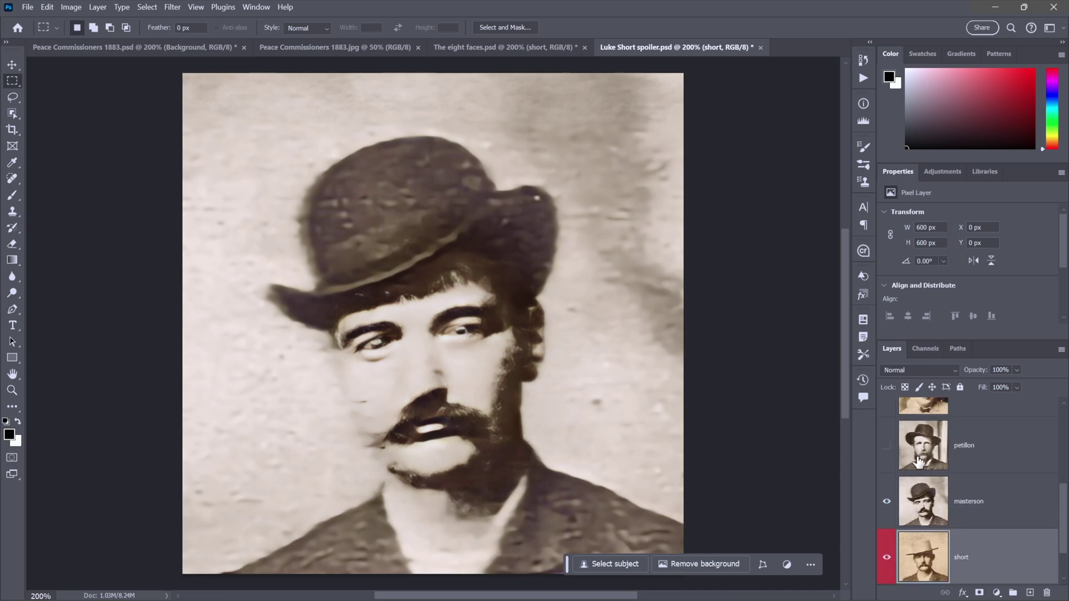
click(887, 447)
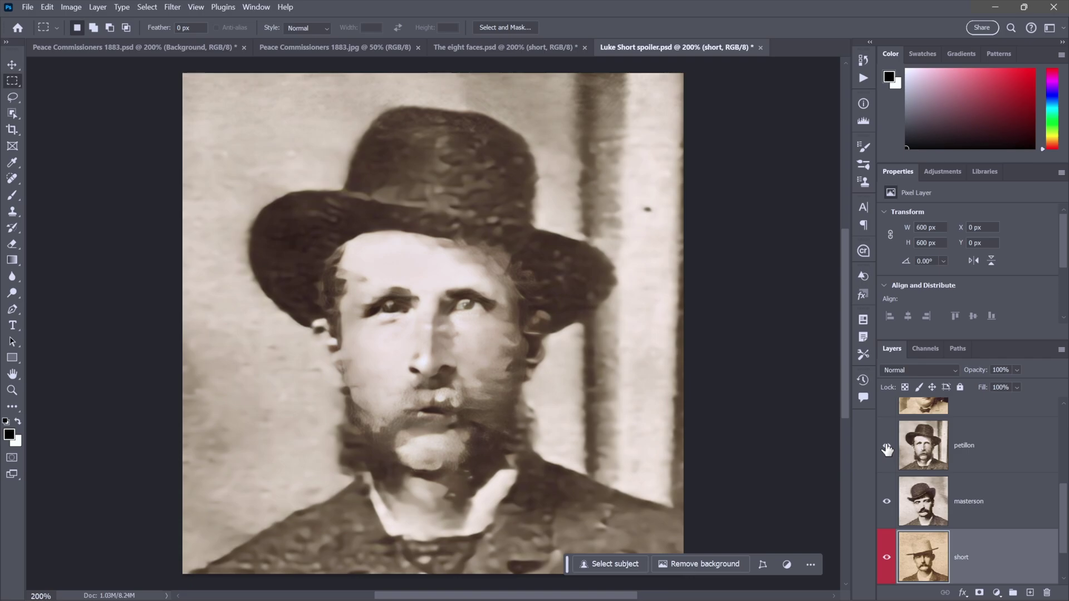
scroll(888, 409, up, 1)
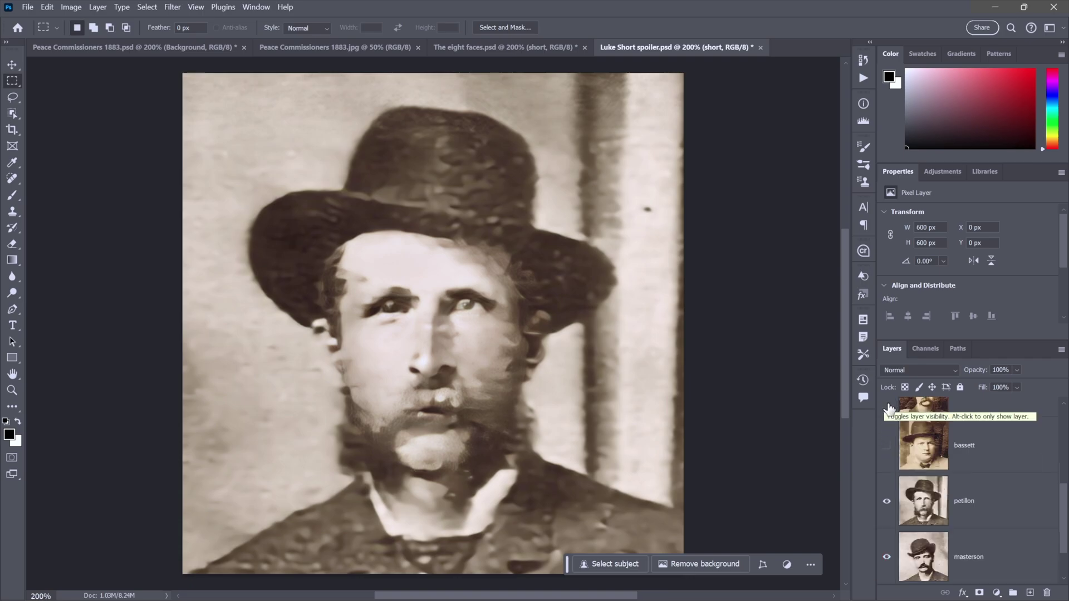
click(886, 446)
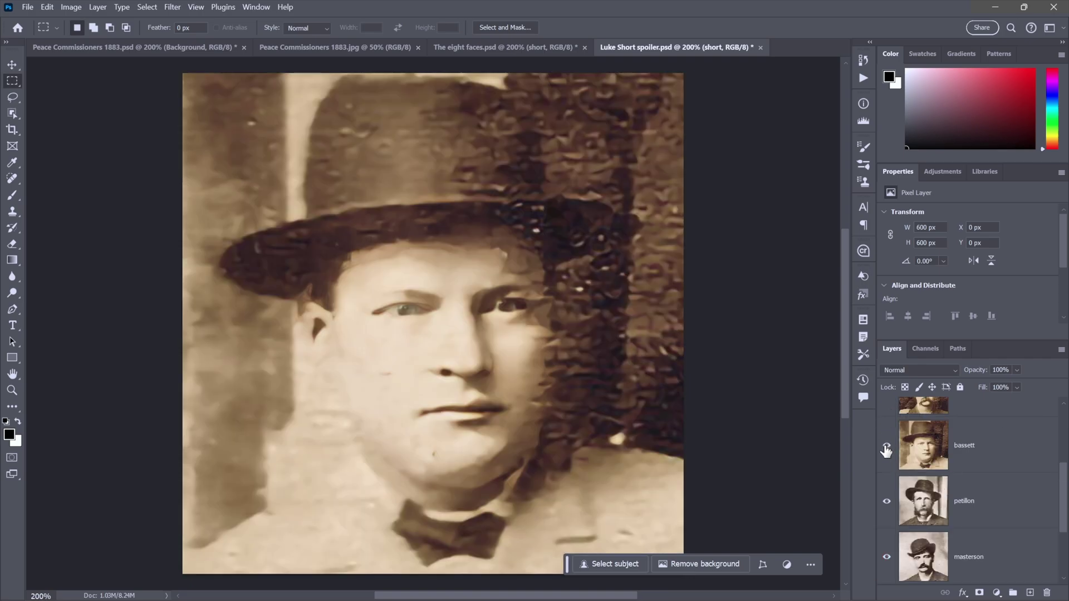
Show the earp, mclean and brown layers one after another to inspect their restored faces
scroll(886, 450, up, 1)
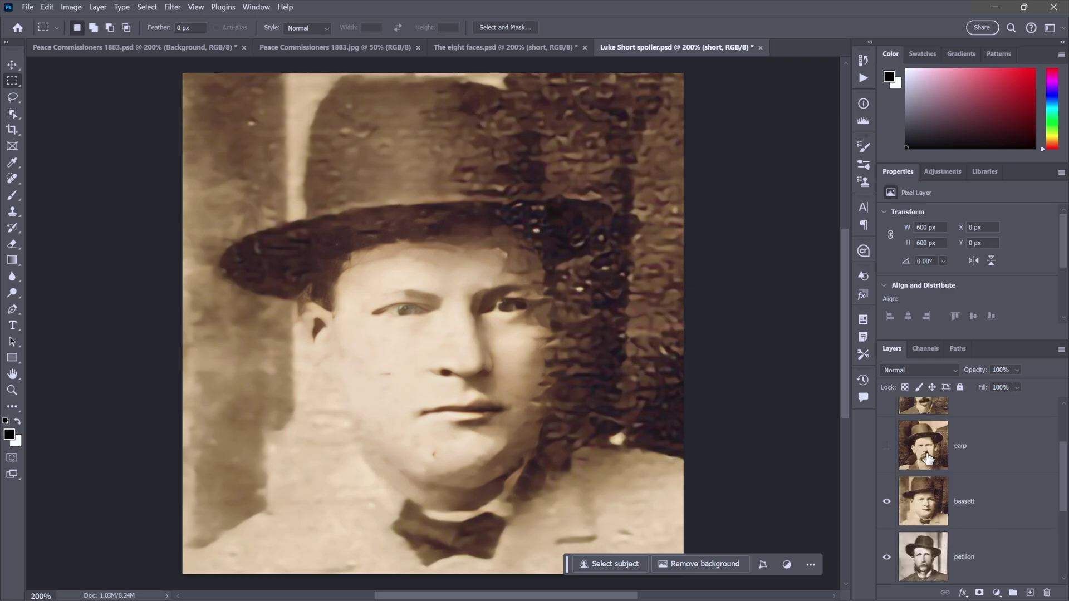
click(886, 446)
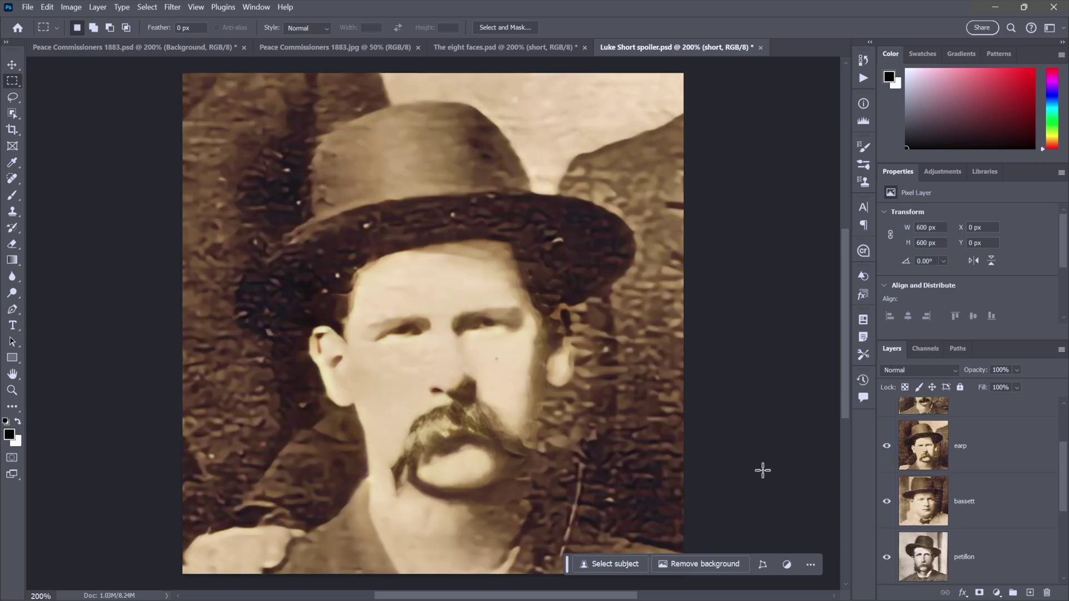
scroll(887, 484, up, 2)
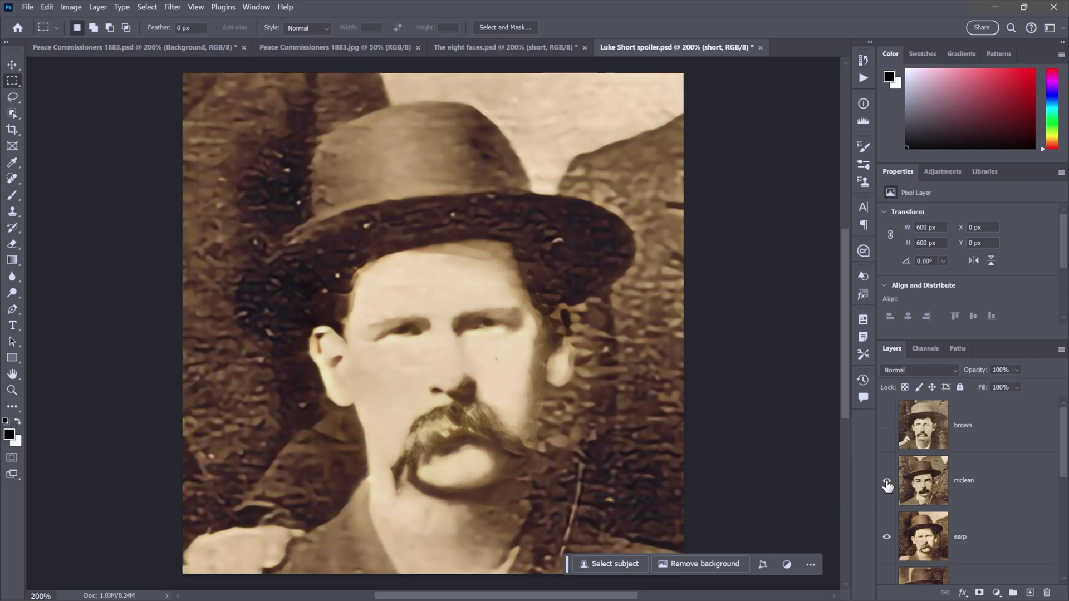
click(886, 481)
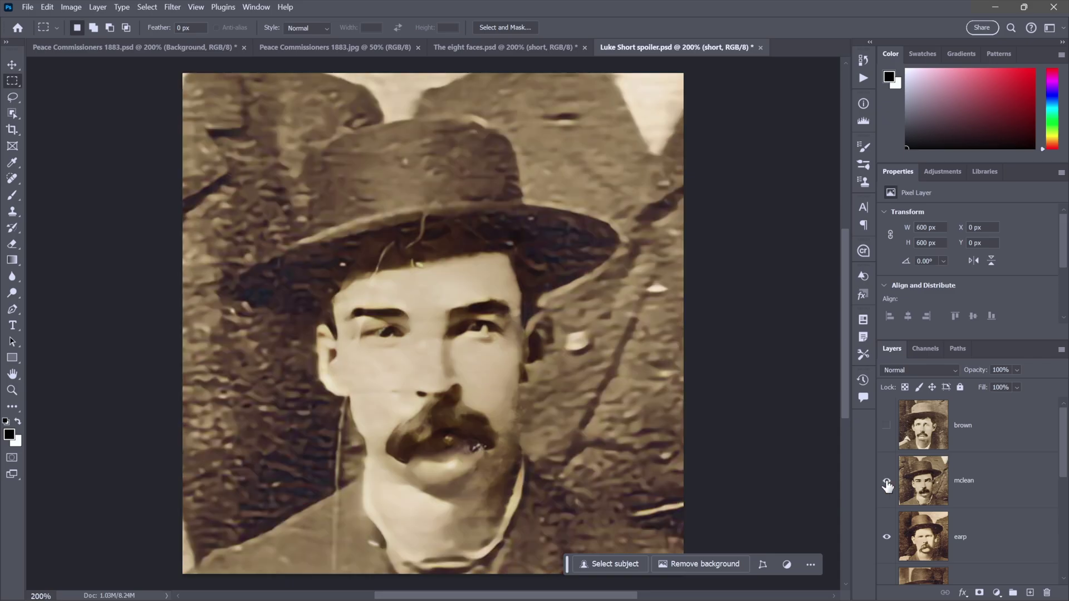
click(887, 426)
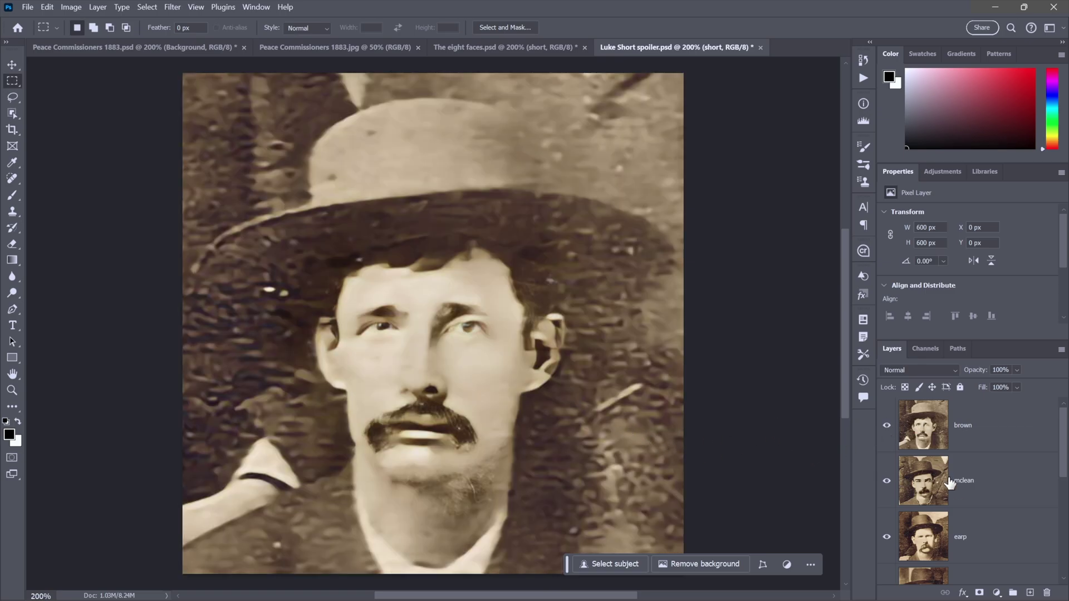
scroll(999, 509, down, 4)
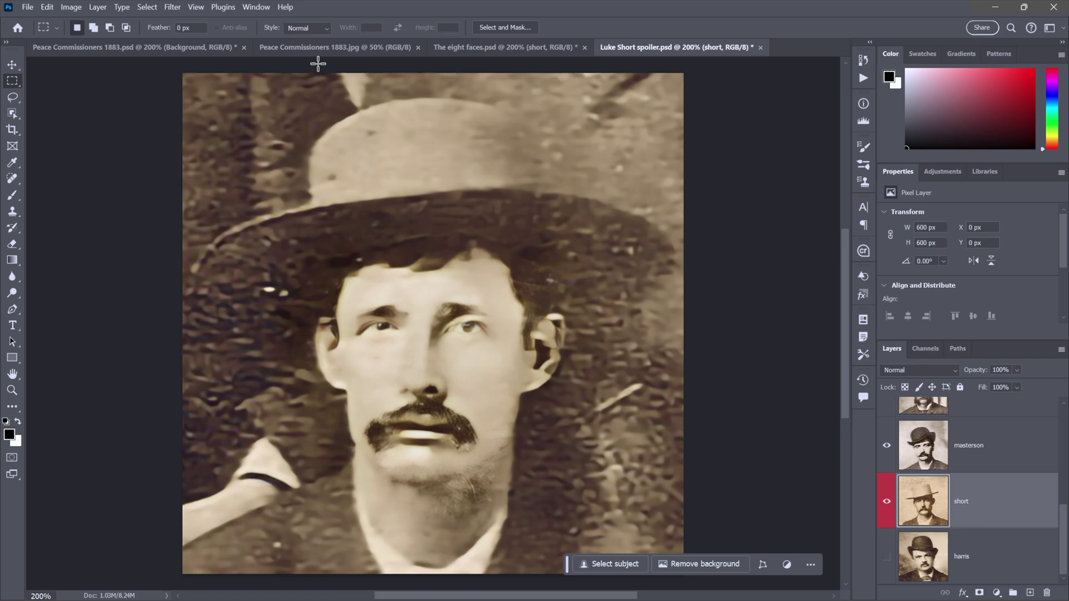
In Peace Commissioners 1883.jpg, duplicate the Background as a new layer named restore and hide the Background layer
click(310, 48)
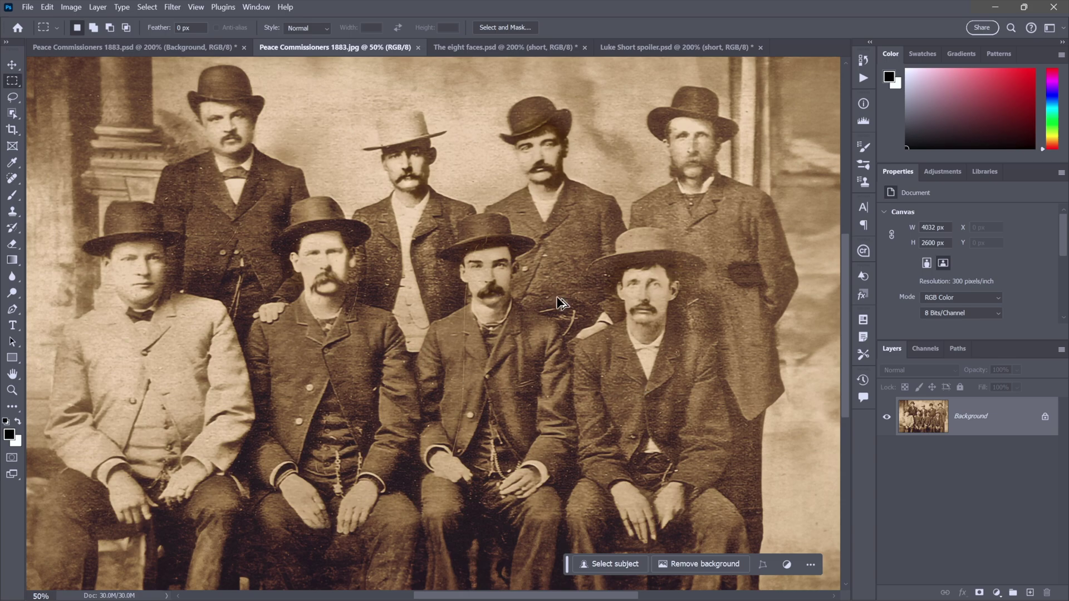
key(ctrl+shift+n)
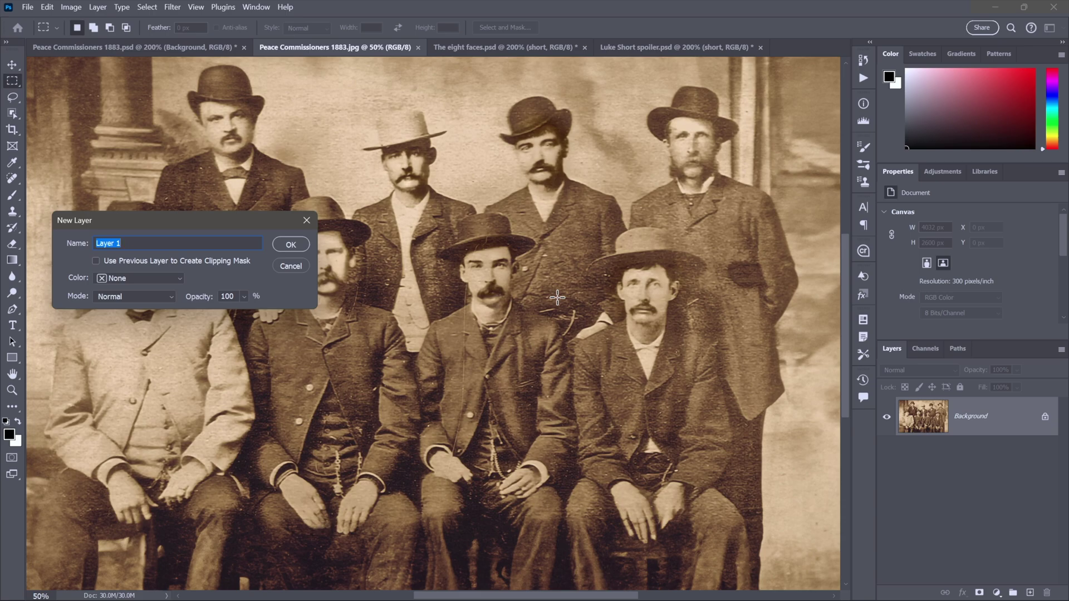
text(restore)
key(Return)
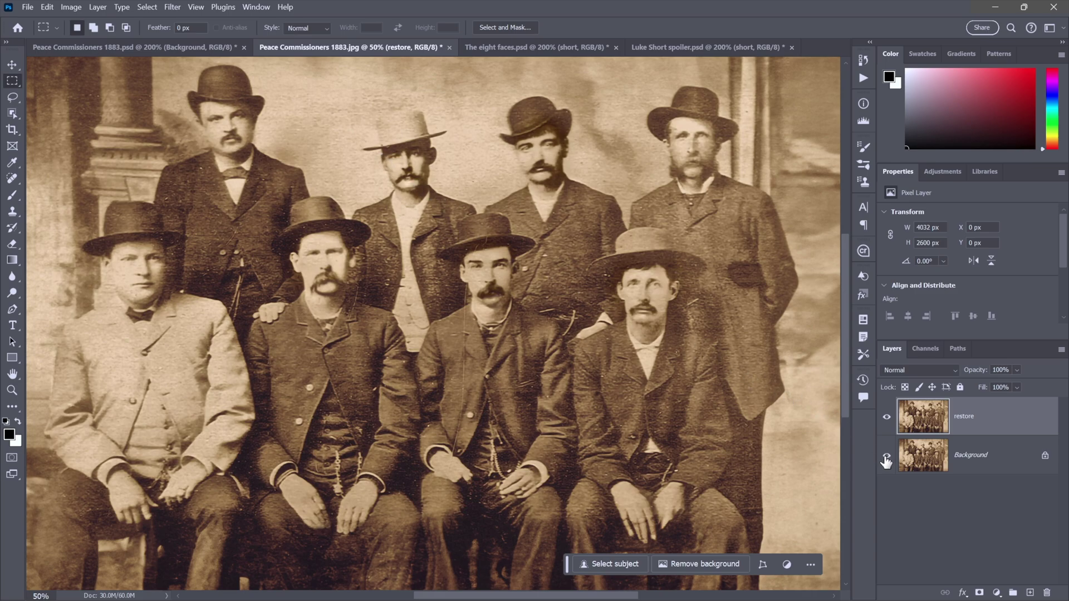
click(887, 458)
Cover the back row's second face from the left with a black-filled elliptical selection about 472 by 549 px, and deselect
right_click(14, 83)
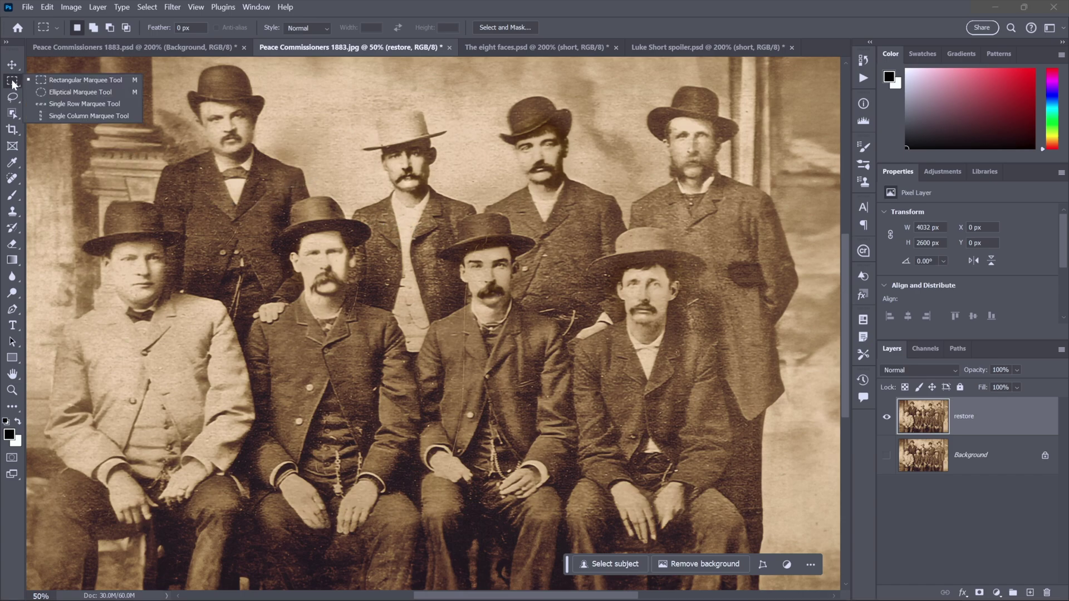
click(68, 90)
drag(368, 114, 458, 221)
key(alt+BackSpace)
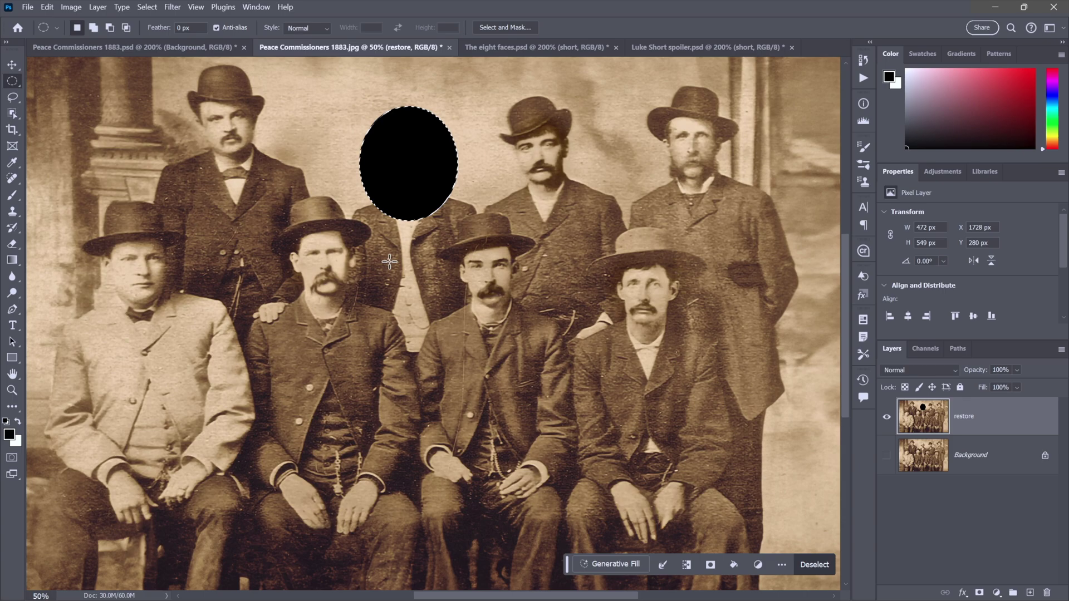
key(ctrl+d)
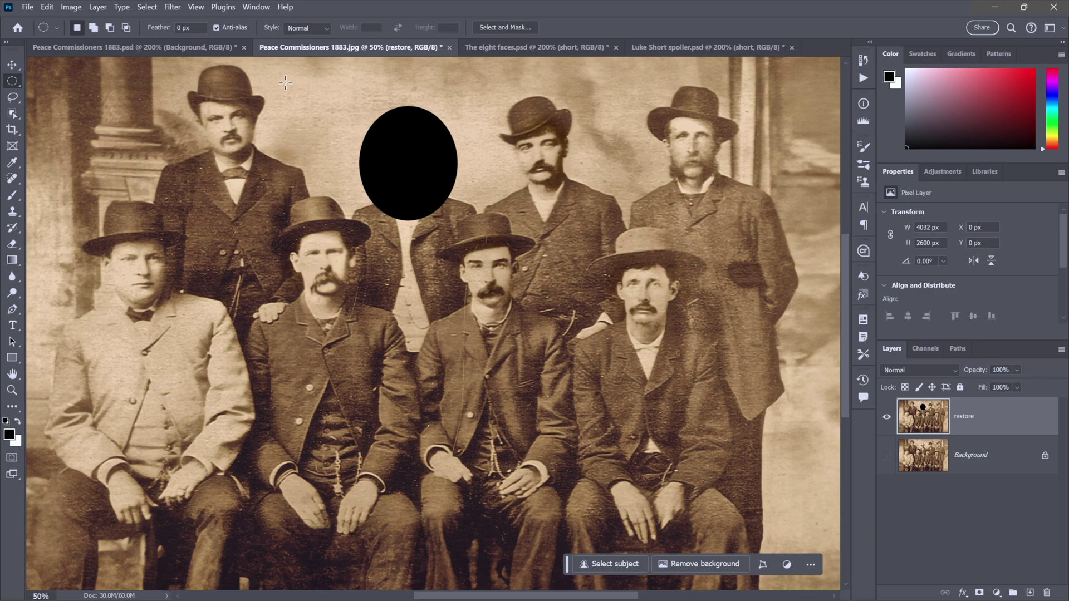
Run the Photo Restoration neural filter on the restore layer and check the preview across the group's faces
click(177, 7)
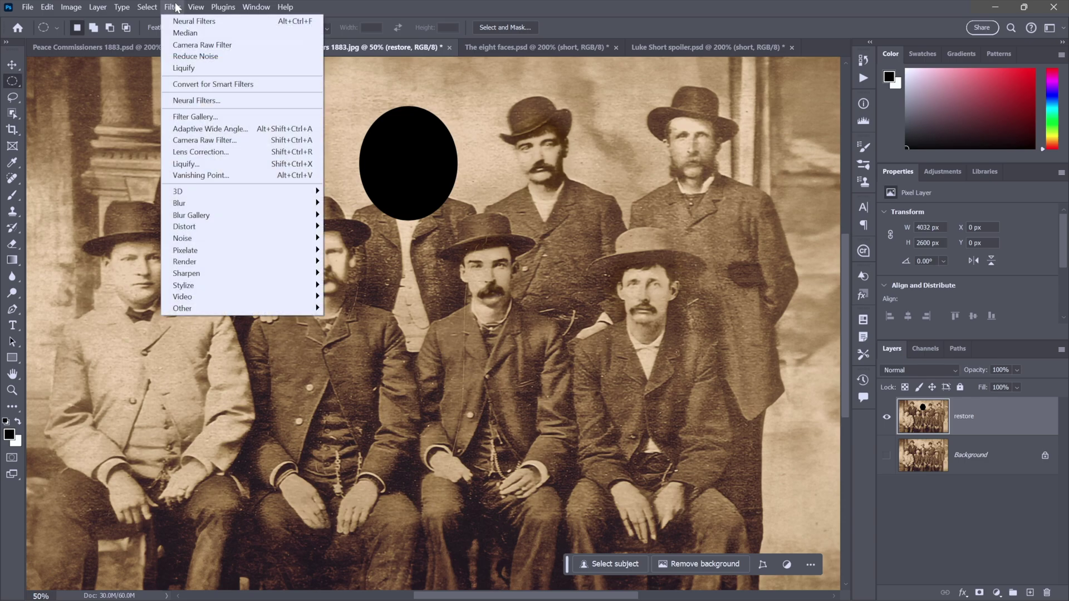
click(174, 7)
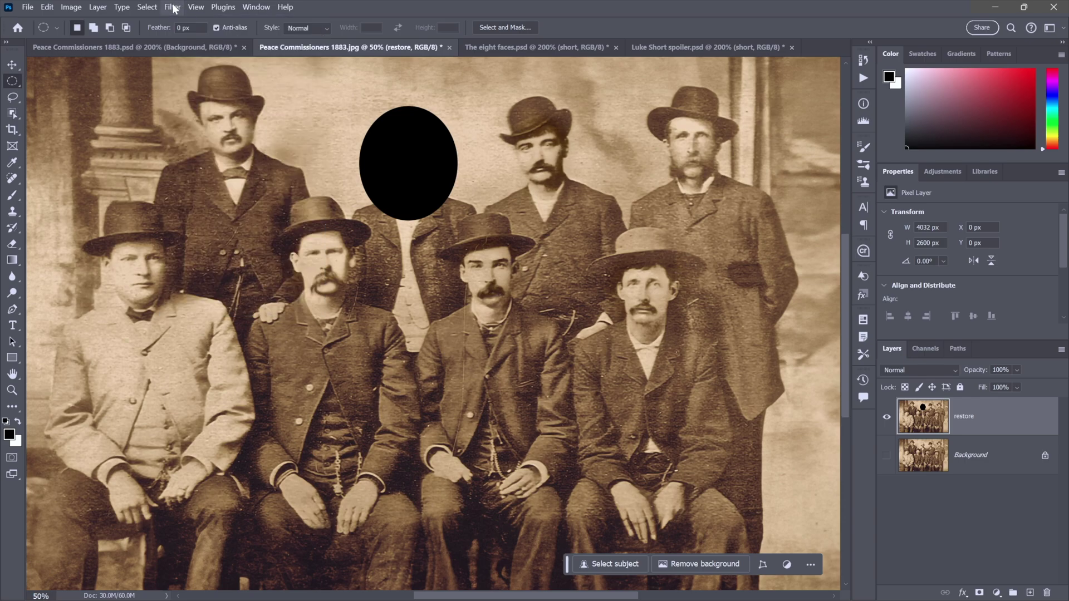
click(174, 8)
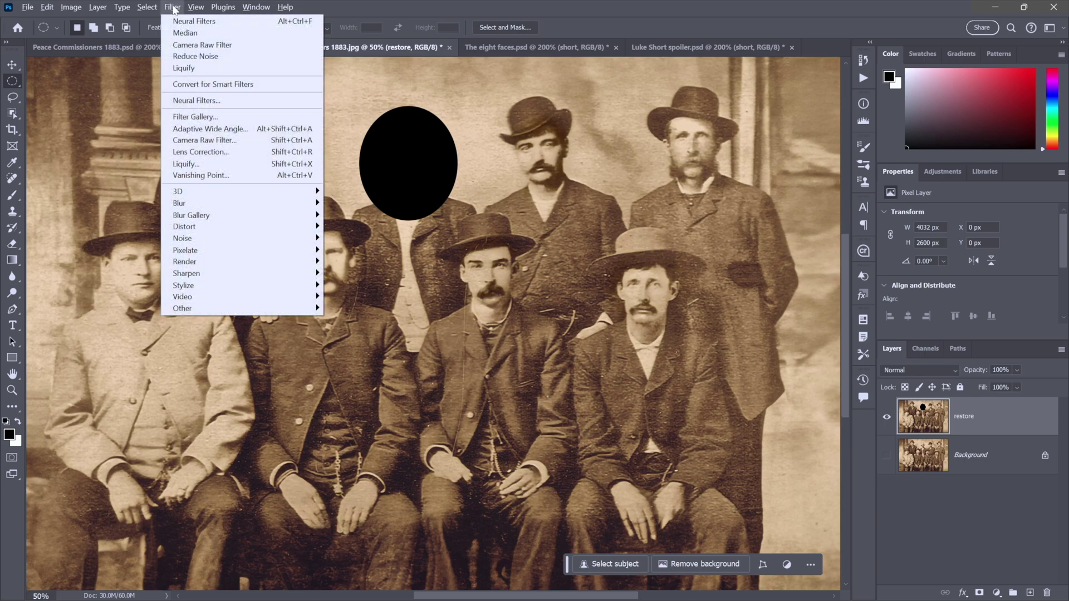
click(187, 23)
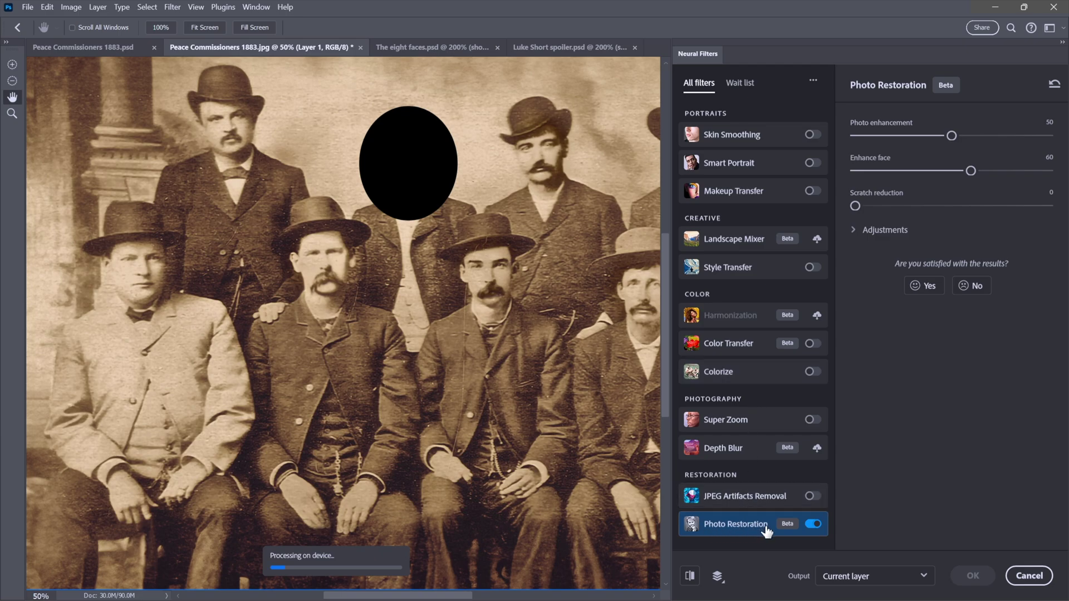
mouse_move(773, 531)
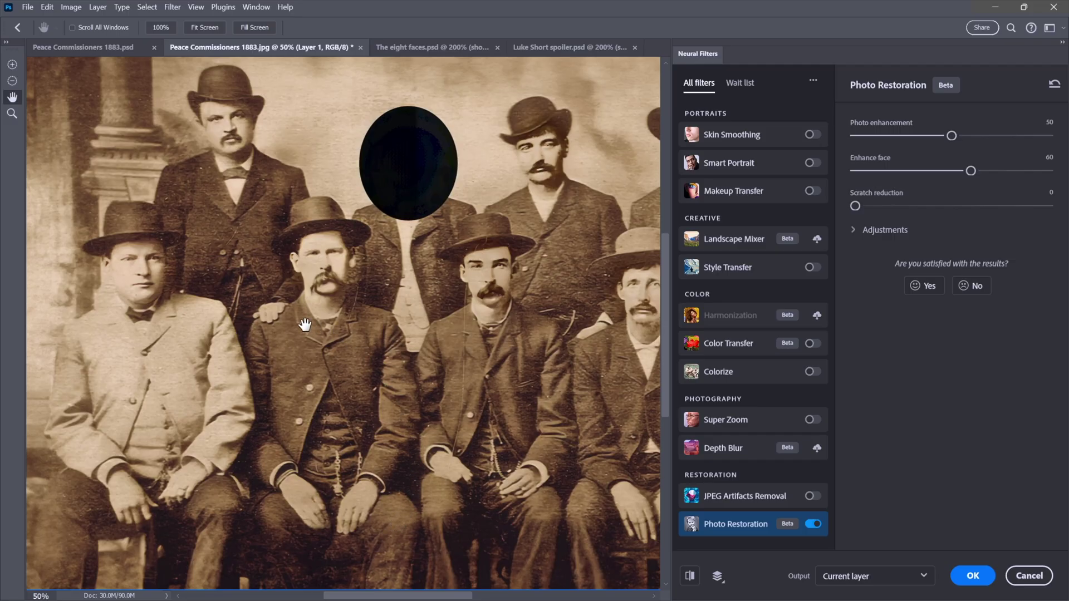
drag(357, 327, 258, 332)
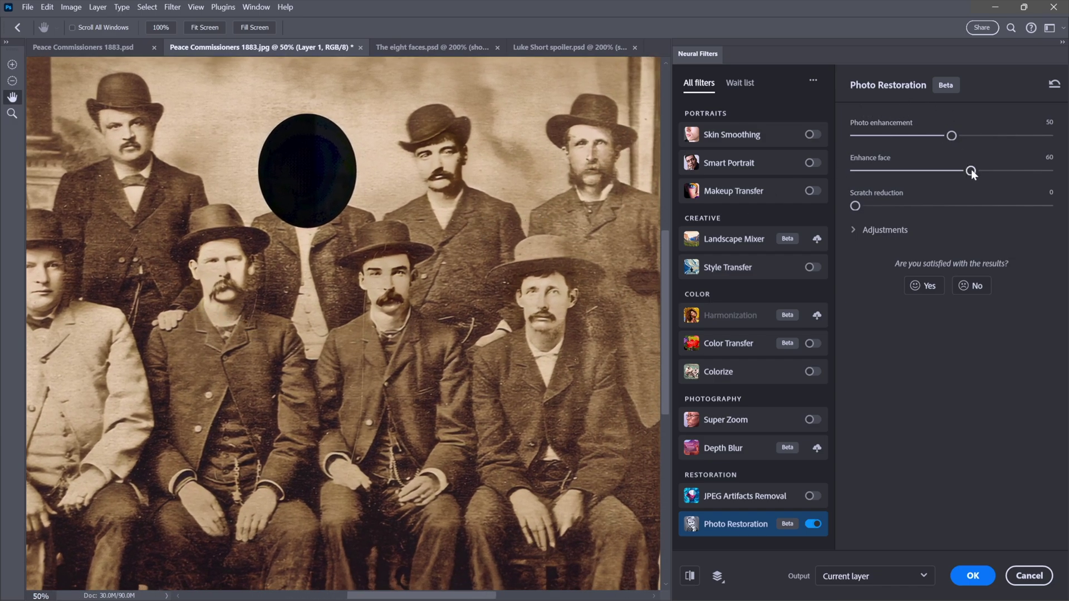
Raise Enhance face to 100, apply the restoration to the current layer and clear the selection
drag(972, 174, 1058, 174)
drag(280, 295, 320, 294)
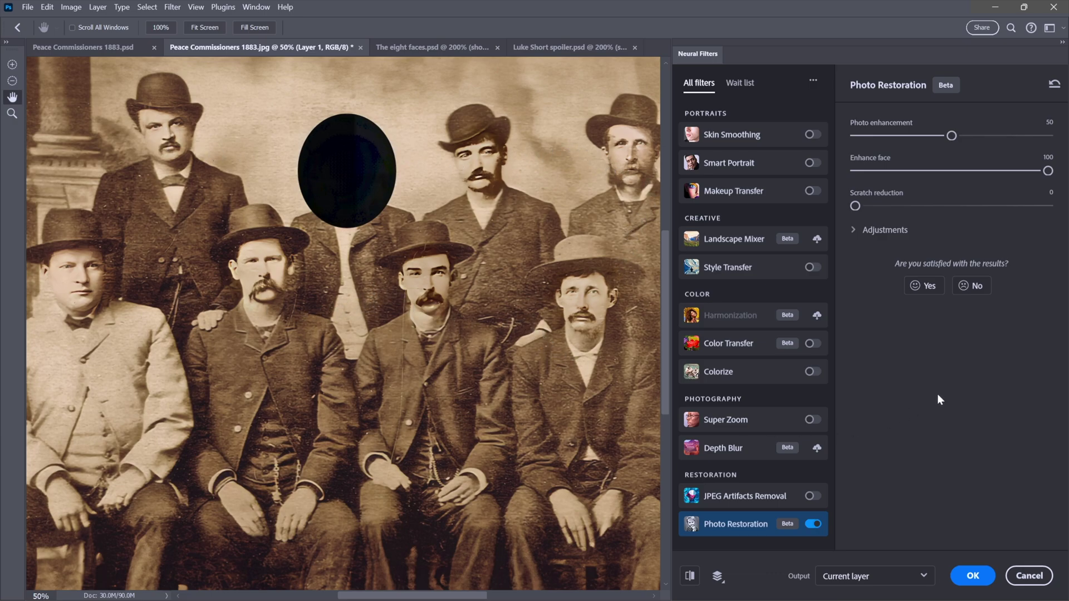
click(975, 576)
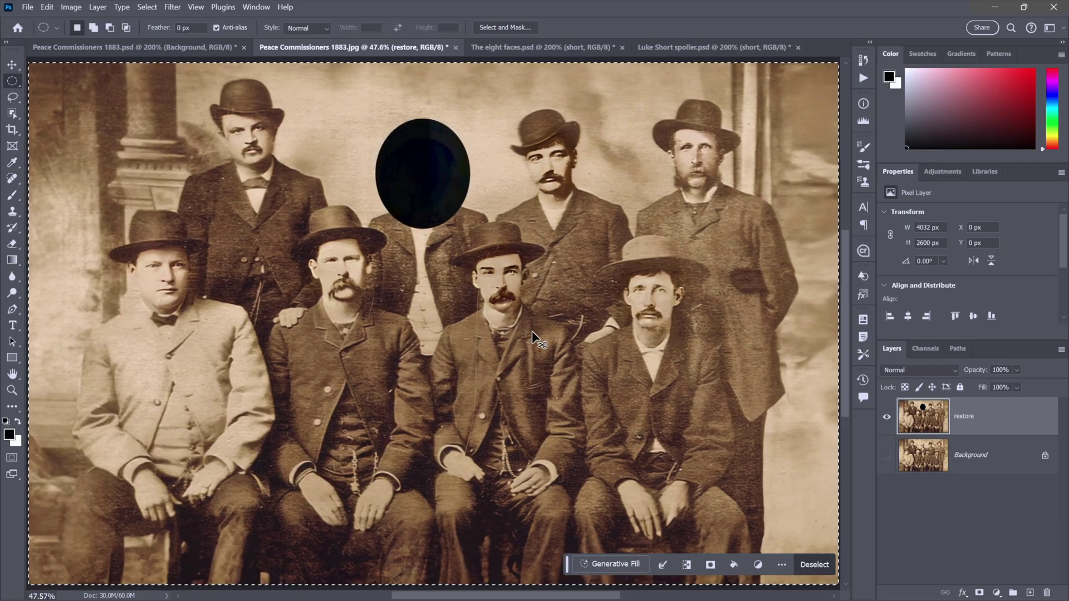
key(ctrl+minus)
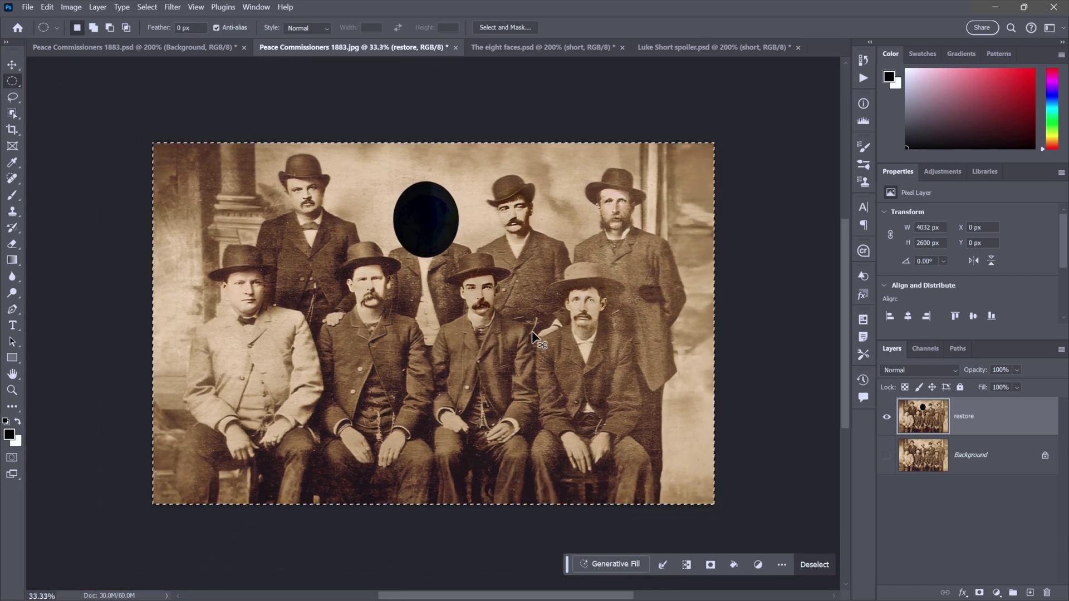
key(ctrl+d)
key(ctrl+plus)
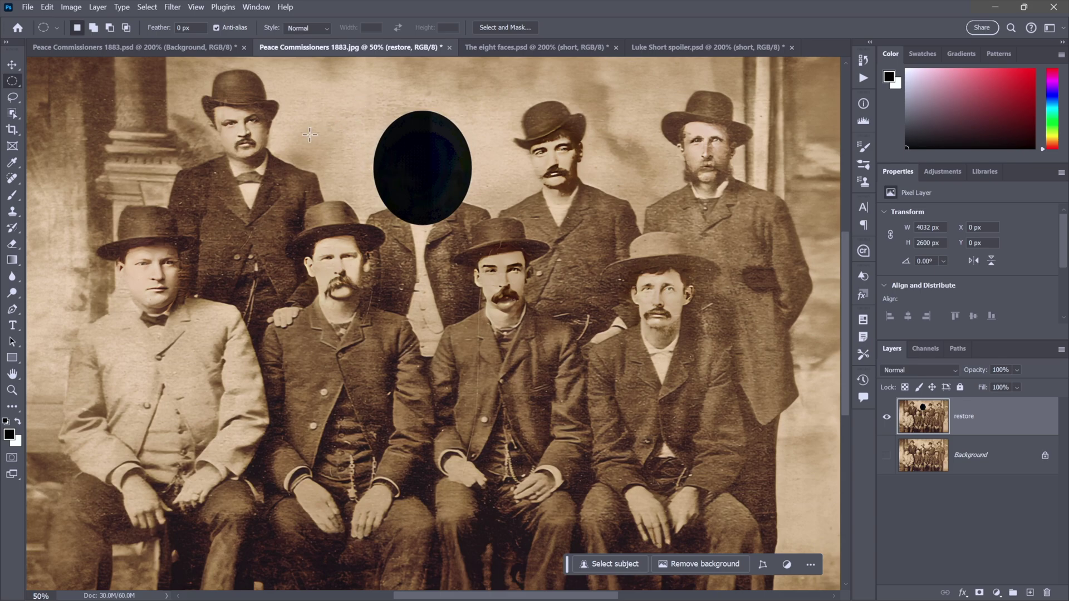
Show the Background layer and mask out the black oval on the restore layer using an elliptical selection about 525 by 629 px
drag(368, 99, 476, 231)
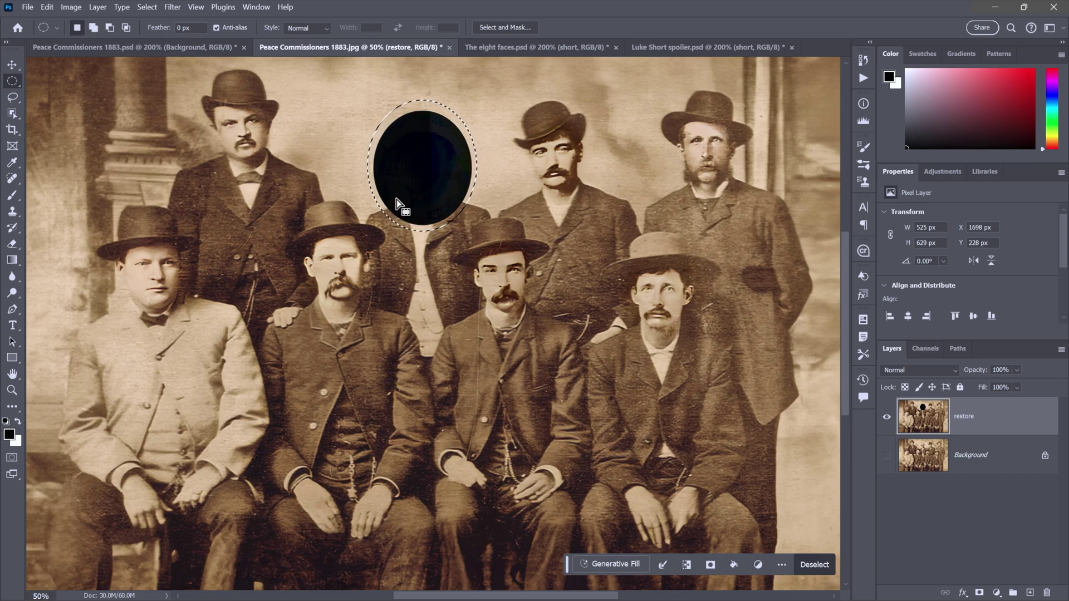
click(887, 455)
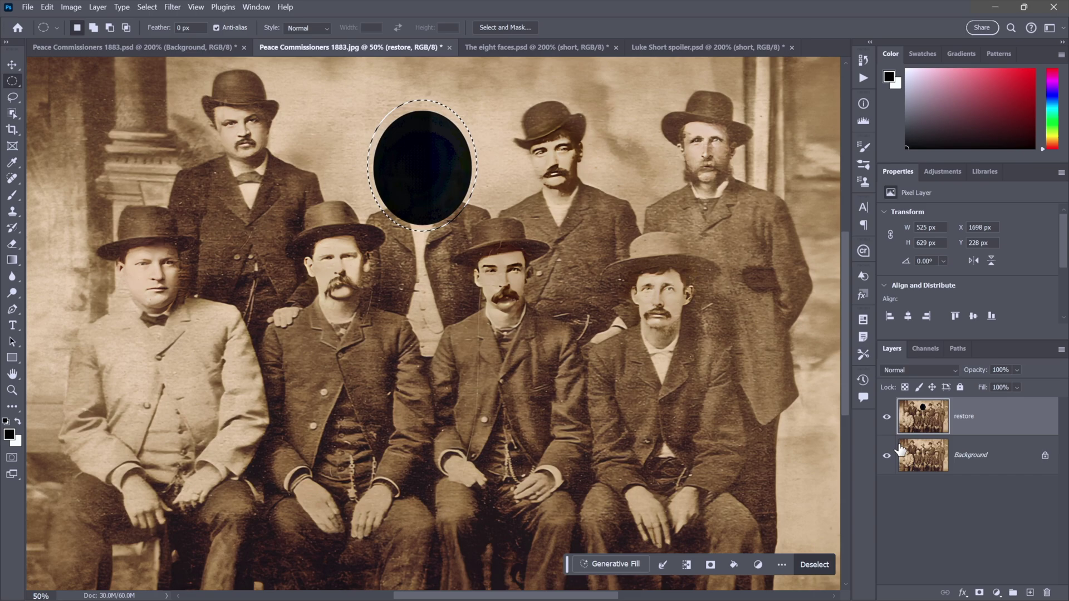
click(980, 593)
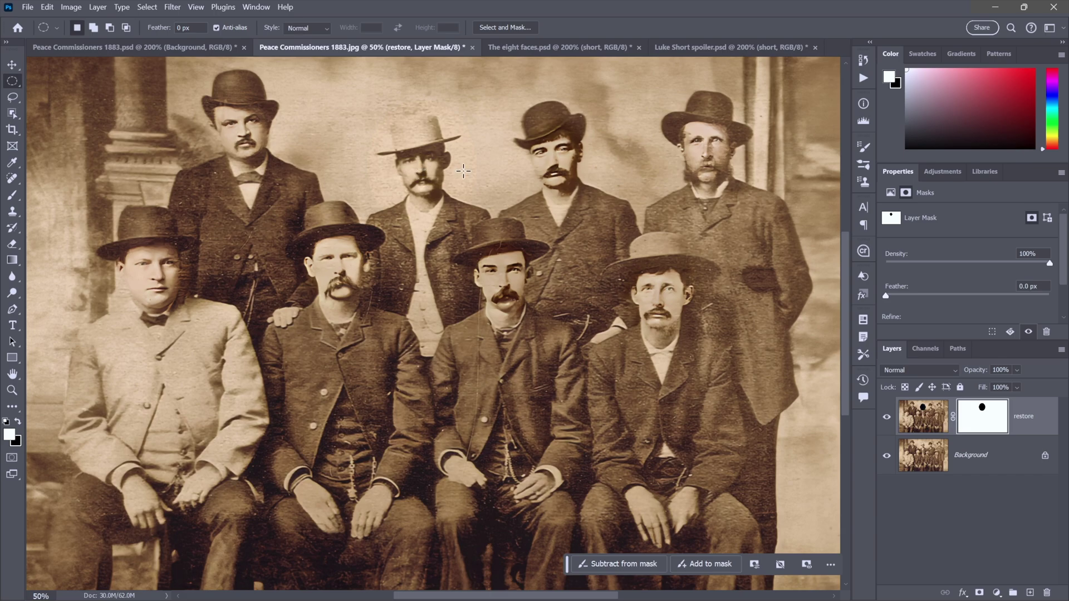
Hide the restore layer and convert the Background layer to a smart object for smart filters
click(887, 418)
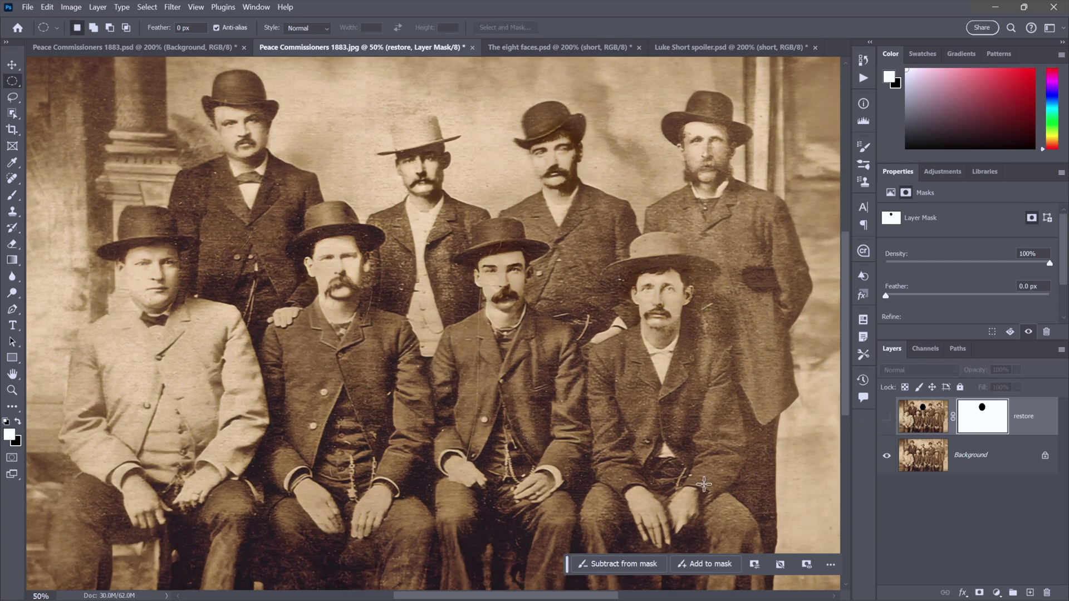
click(937, 460)
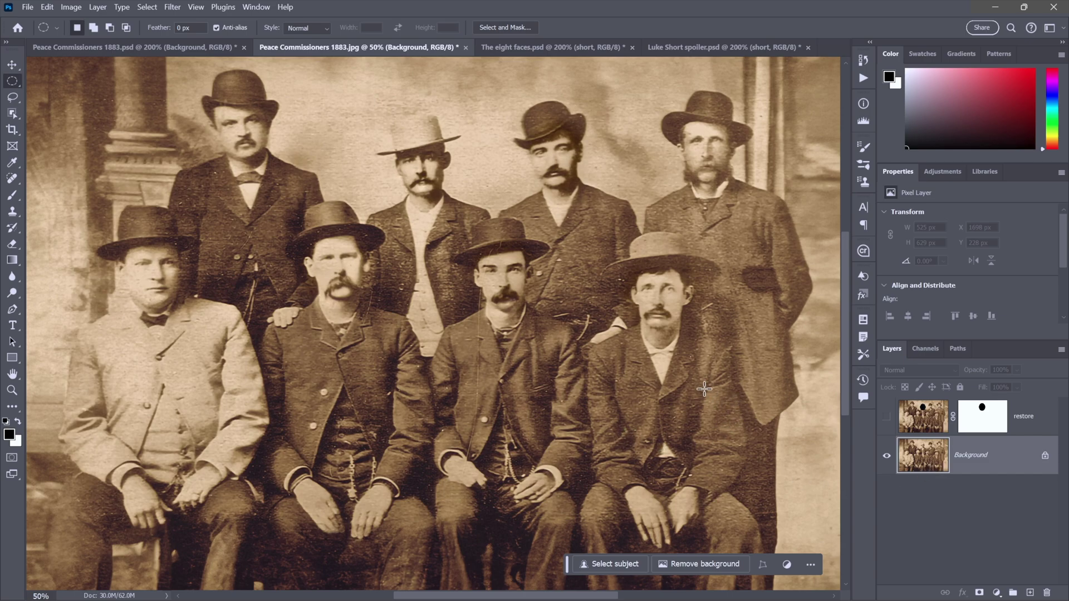
ctrl+click(927, 464)
click(177, 7)
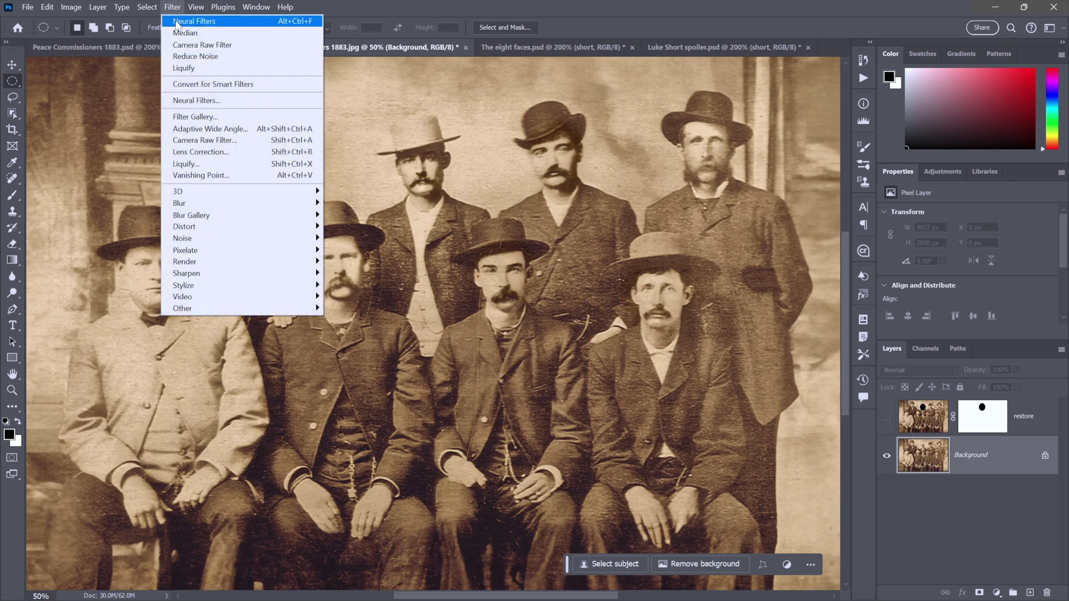
click(266, 85)
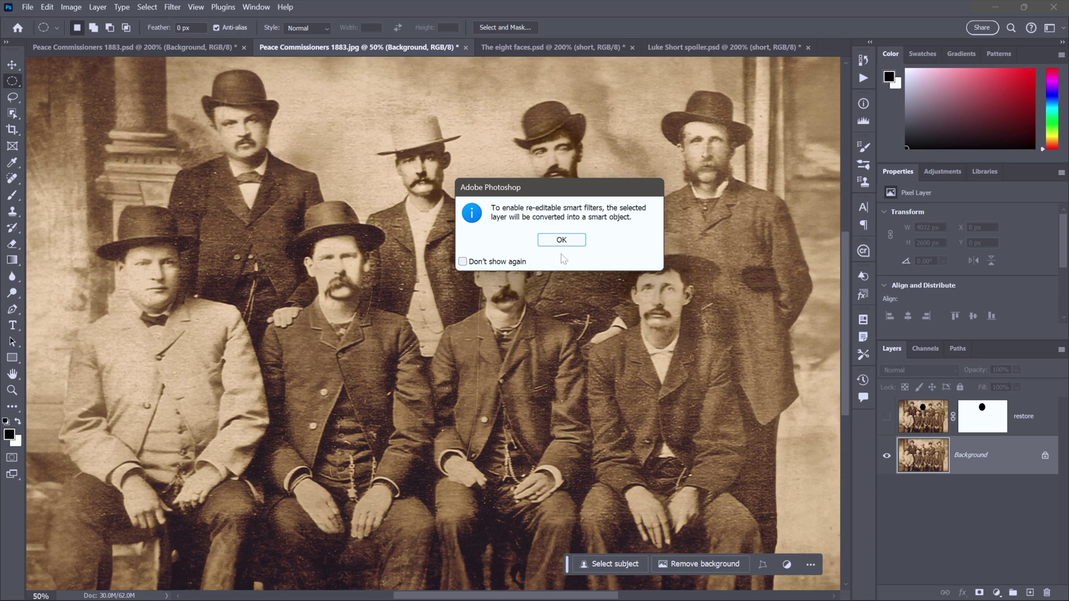
click(563, 241)
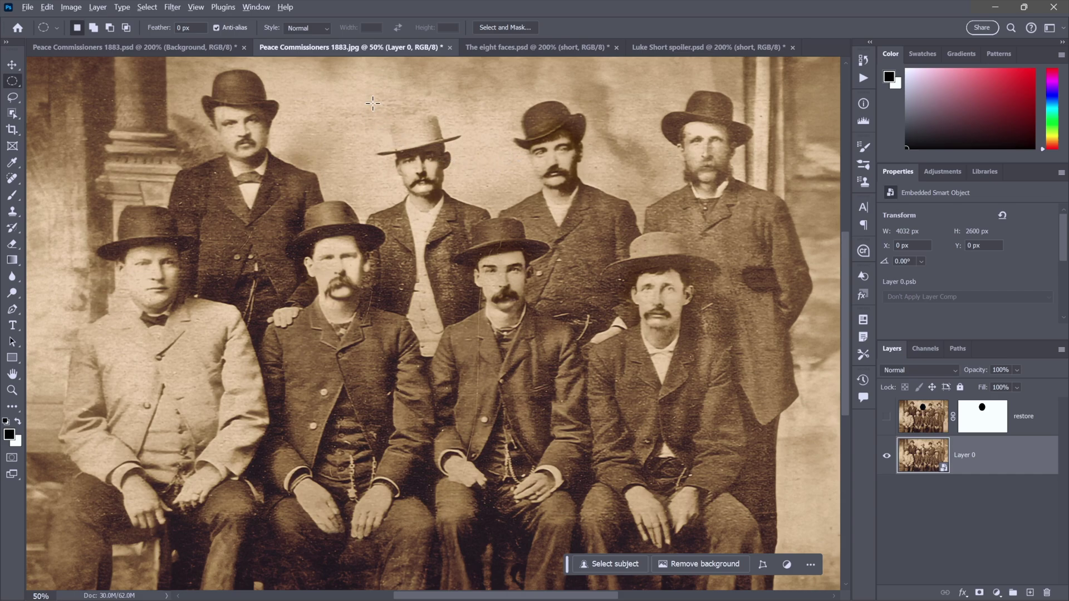
Run the Photo Restoration neural filter on Layer 0 with Scratch reduction at 100 and Photo enhancement at 30
click(173, 7)
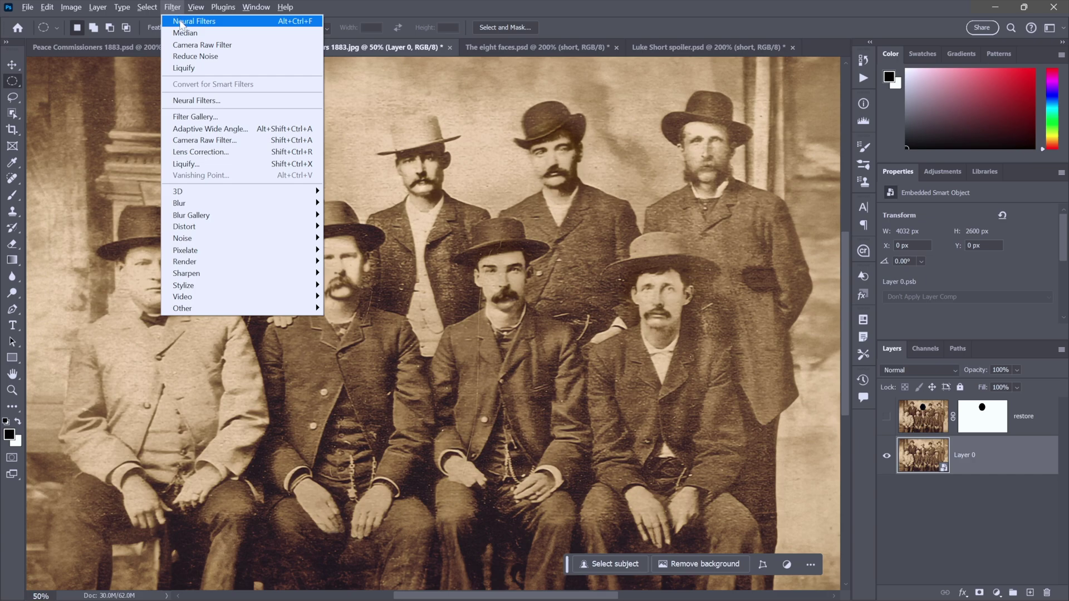
click(181, 22)
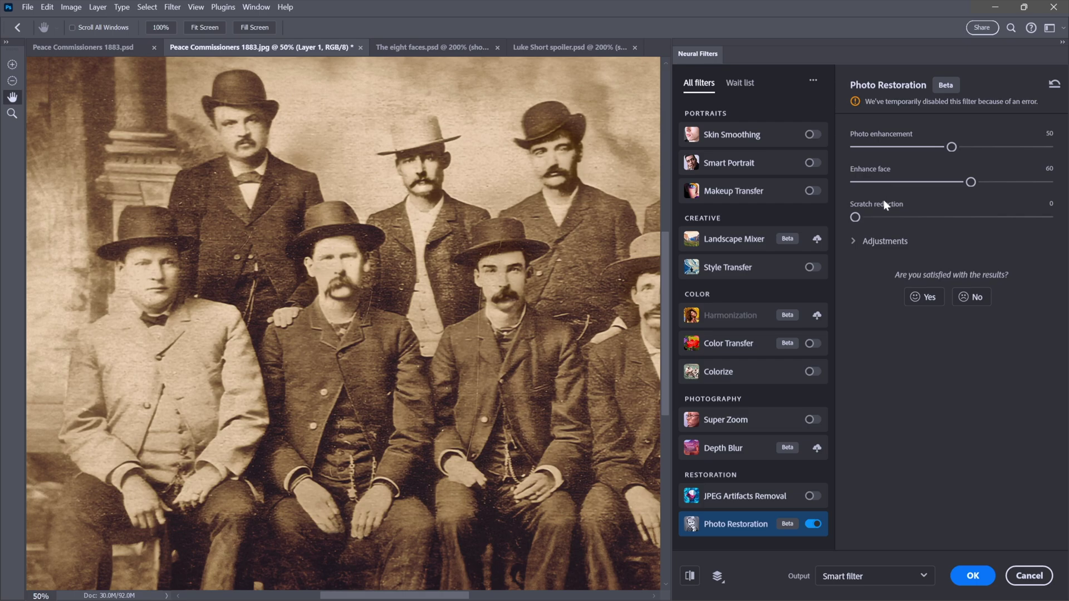
drag(856, 218, 1063, 225)
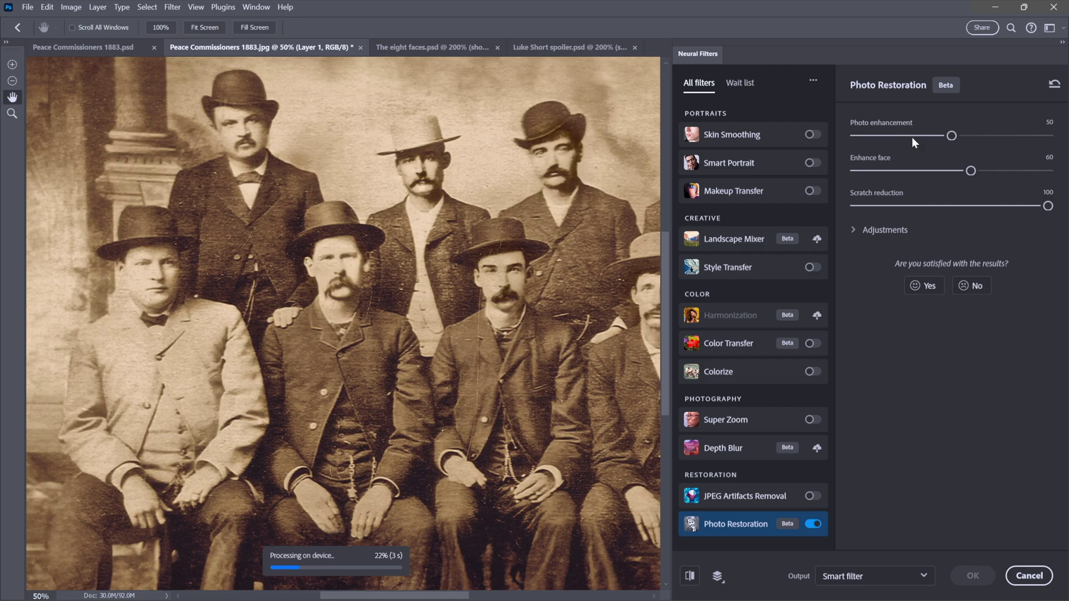
drag(952, 136, 913, 137)
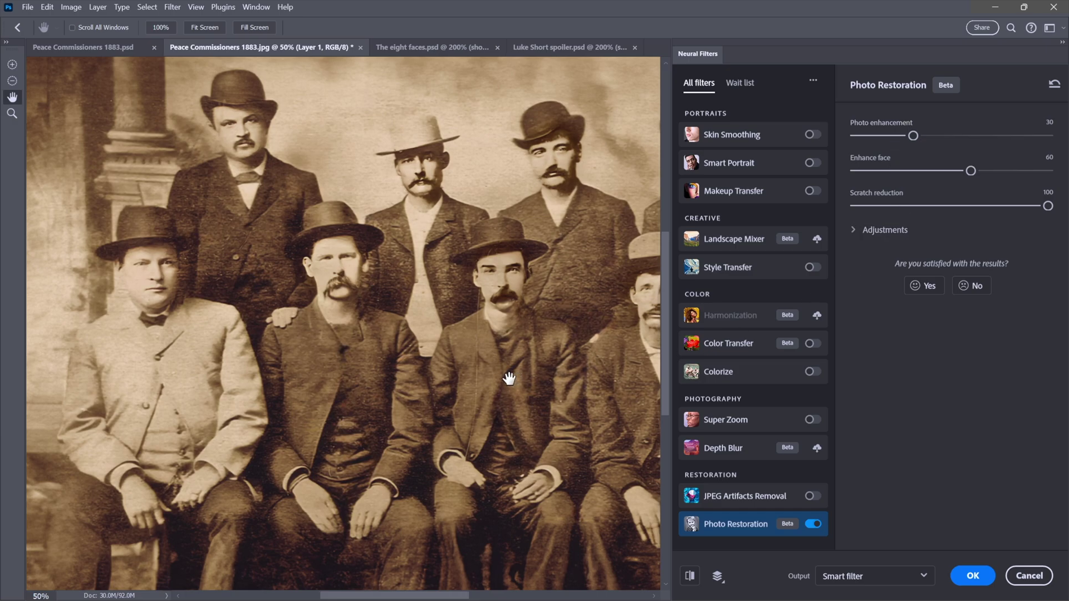
Raise Enhance face to 100, apply the restoration as a smart filter and compare the image with and without it
drag(509, 378, 439, 368)
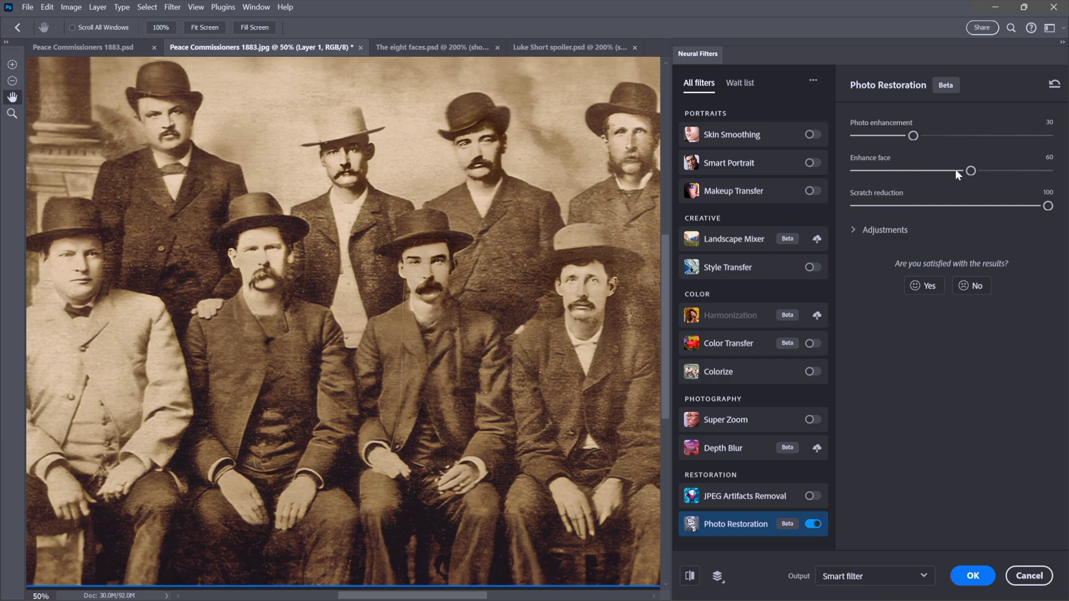
drag(970, 172, 1065, 178)
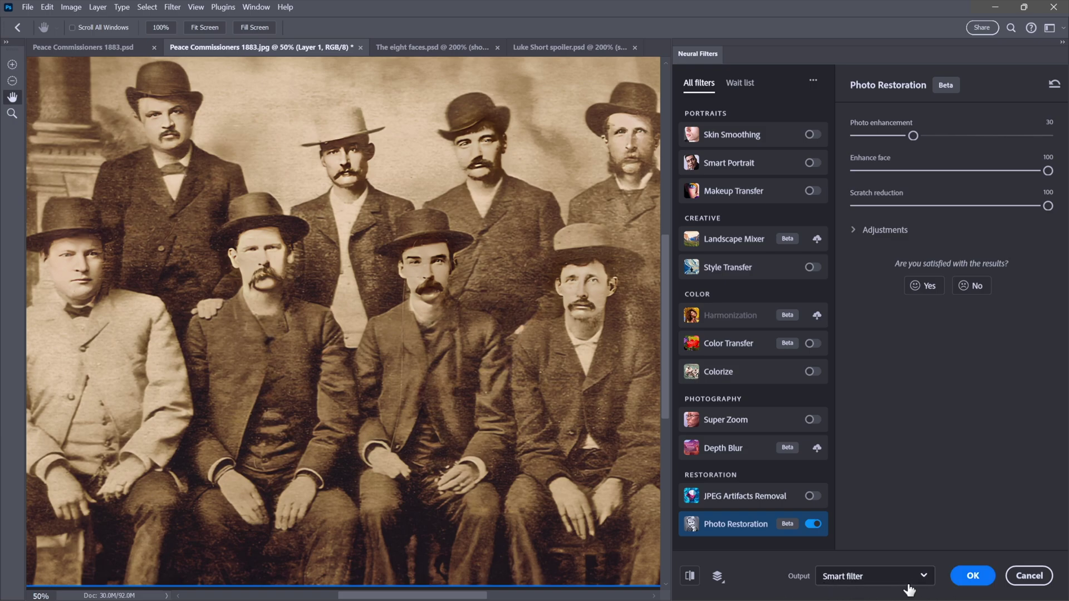
click(973, 578)
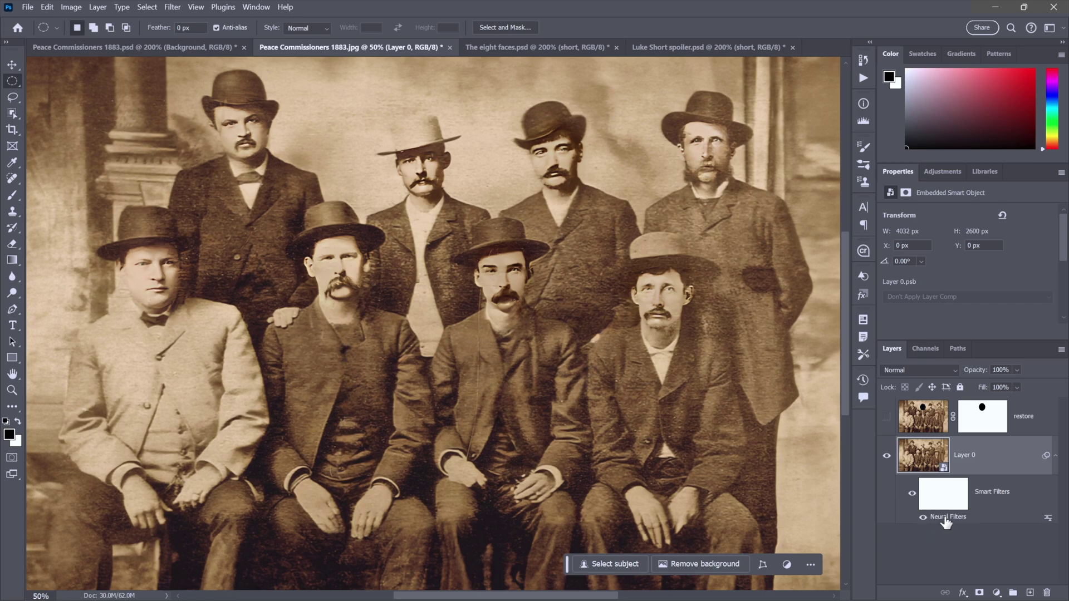
click(913, 494)
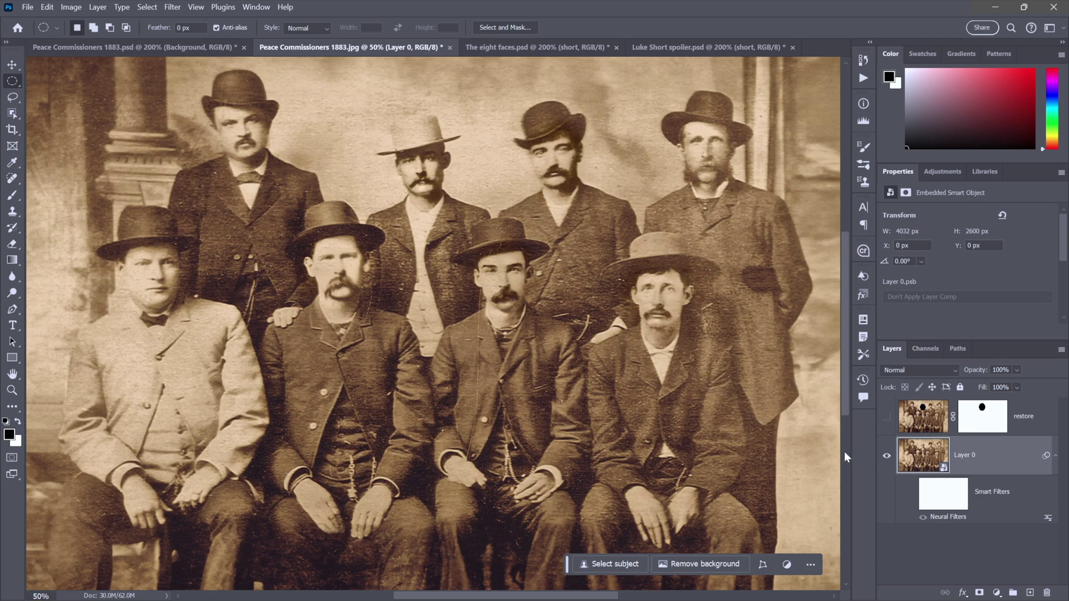
click(911, 494)
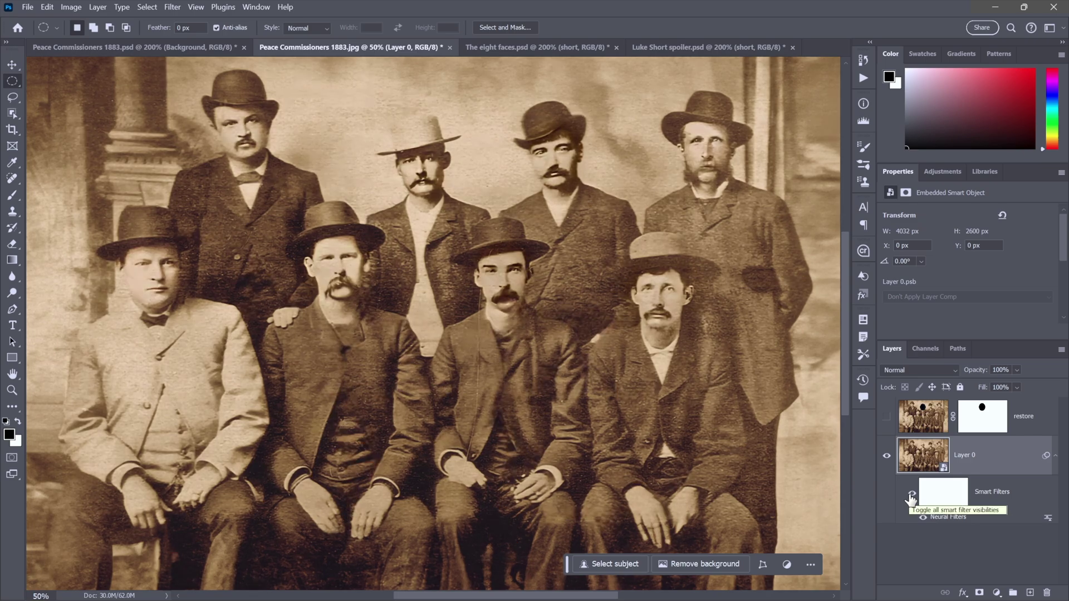
Paint black on Layer 0's smart filter mask with a 200 px brush over the four seated men's waists to bring back the original detail
click(949, 499)
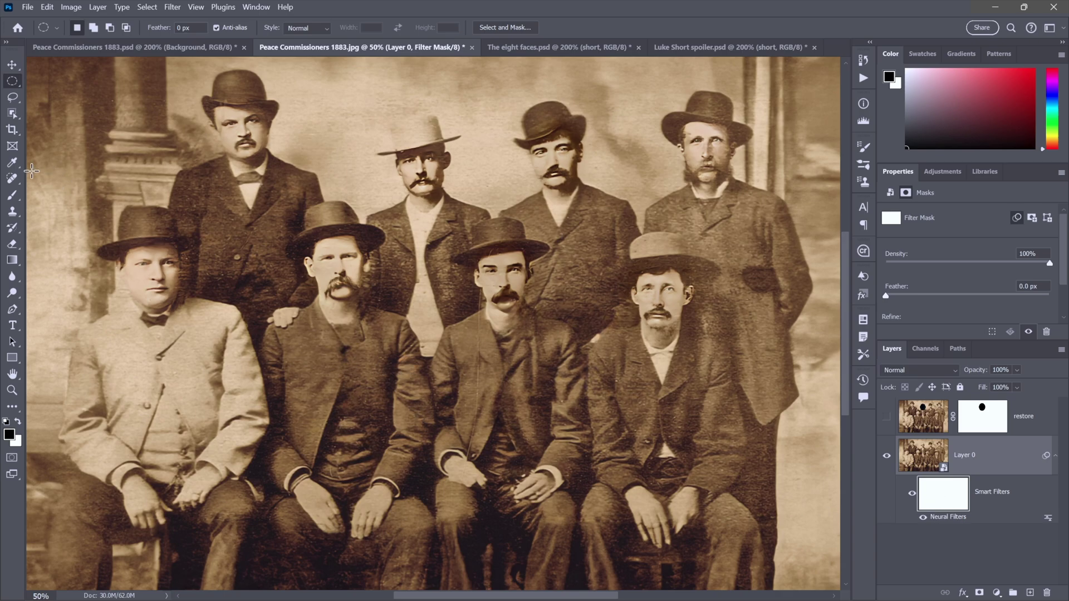
click(13, 199)
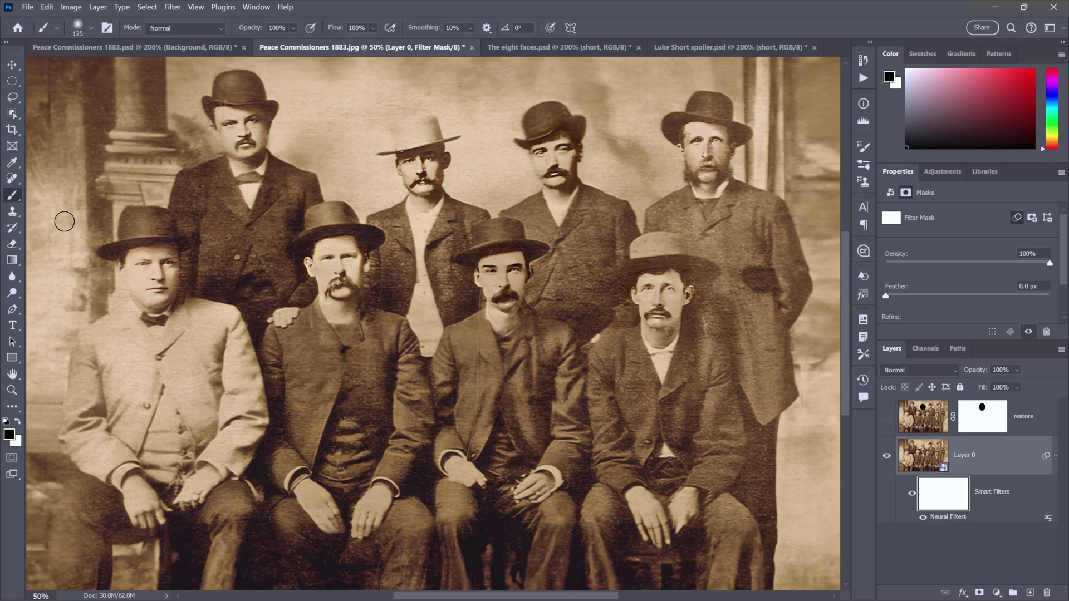
click(19, 424)
click(19, 423)
key(bracketright)
key(bracketright)
key(bracketright)
mouse_move(671, 476)
mouse_down()
mouse_move(658, 482)
mouse_move(666, 453)
mouse_up()
mouse_move(535, 468)
mouse_down()
mouse_move(510, 456)
mouse_move(517, 464)
mouse_move(498, 469)
mouse_move(510, 449)
mouse_move(501, 434)
mouse_move(484, 461)
mouse_move(498, 471)
mouse_move(480, 460)
mouse_move(499, 433)
mouse_up()
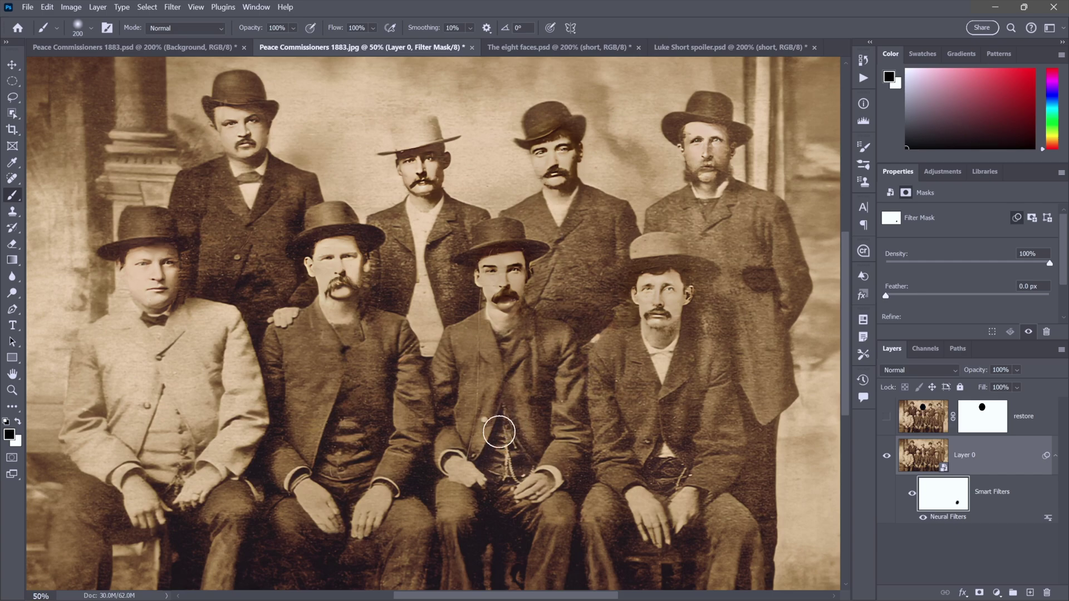
mouse_move(374, 463)
mouse_down()
mouse_move(355, 478)
mouse_move(342, 414)
mouse_move(338, 470)
mouse_move(318, 461)
mouse_up()
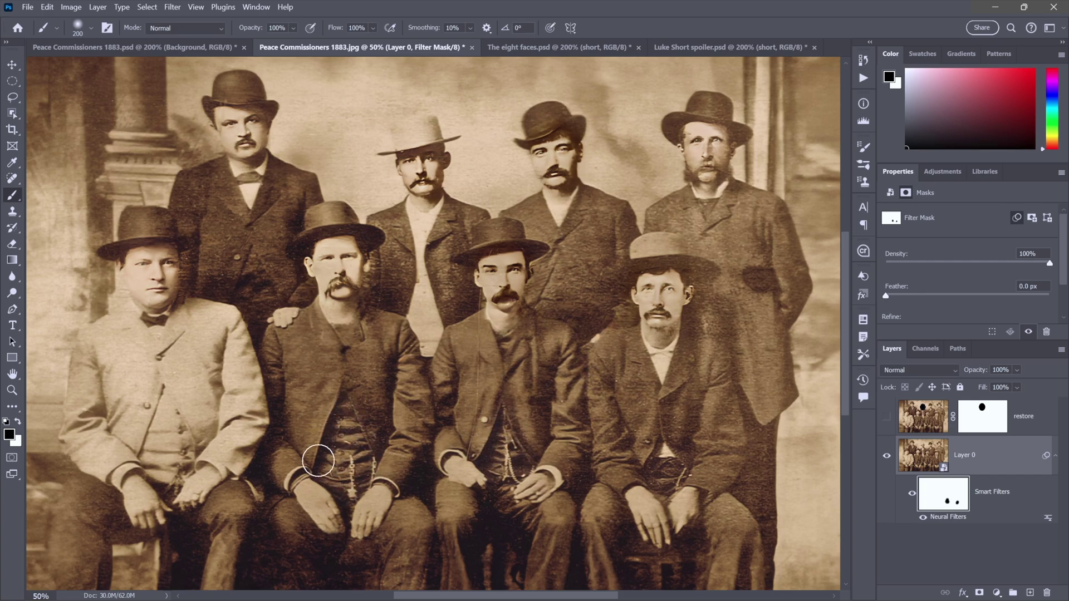
mouse_move(187, 453)
mouse_down()
mouse_move(175, 426)
mouse_move(174, 484)
mouse_move(181, 443)
mouse_up()
Paint the filter mask black over the first back-row man's jacket button and the waists of the first three back-row men from the left
drag(256, 310, 248, 315)
click(248, 248)
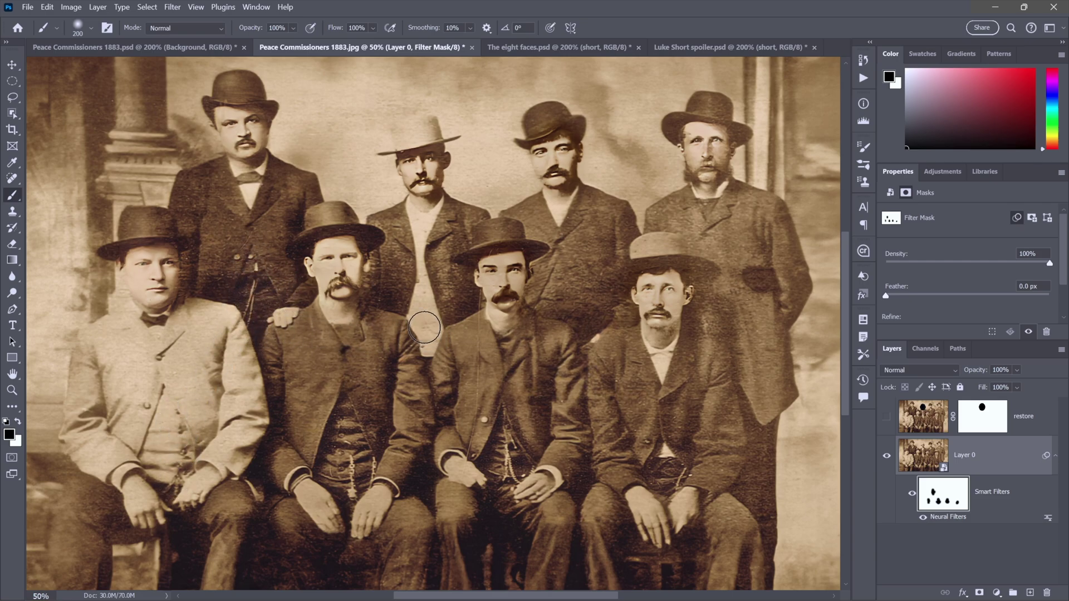
drag(425, 327, 426, 337)
mouse_move(587, 314)
mouse_down()
mouse_move(594, 322)
mouse_move(580, 322)
mouse_move(611, 306)
mouse_move(606, 336)
mouse_move(617, 326)
mouse_move(605, 322)
mouse_up()
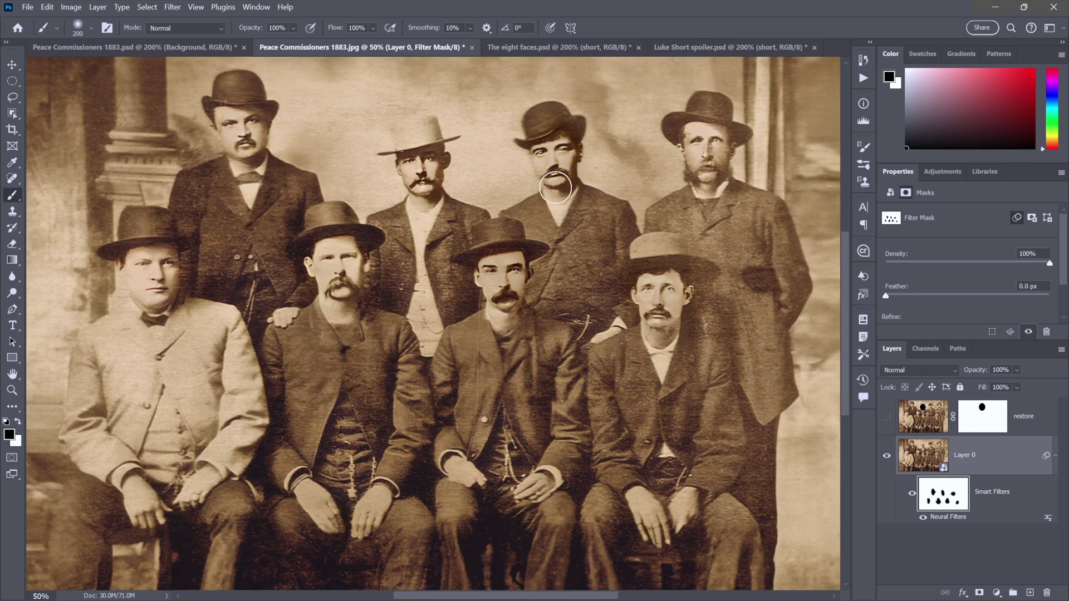